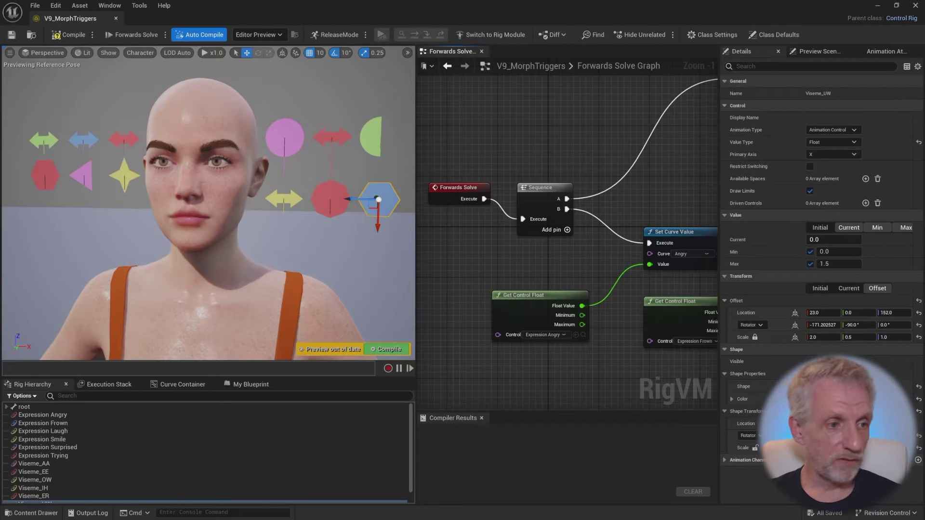
# Test the smile, surprised and trying expression controls and the blue double-arrow control beside the character's face.
pyautogui.click(125, 173)
pyautogui.moveTo(126, 204); pyautogui.dragTo(45, 222)
pyautogui.click(87, 178)
pyautogui.click(52, 189)
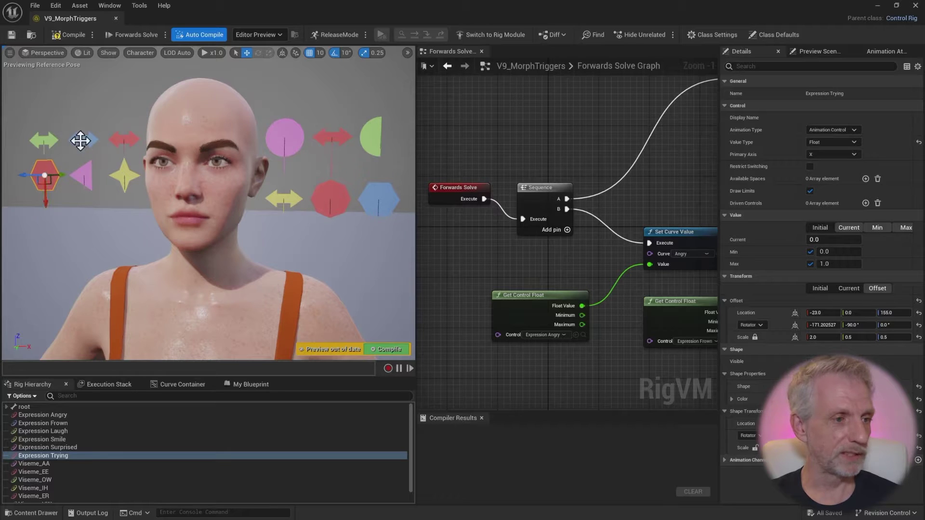
pyautogui.click(81, 140)
pyautogui.moveTo(82, 149); pyautogui.dragTo(83, 175)
# Test the Viseme_AA, Viseme_OW and Viseme_UW controls on the other side of the face.
pyautogui.click(286, 133)
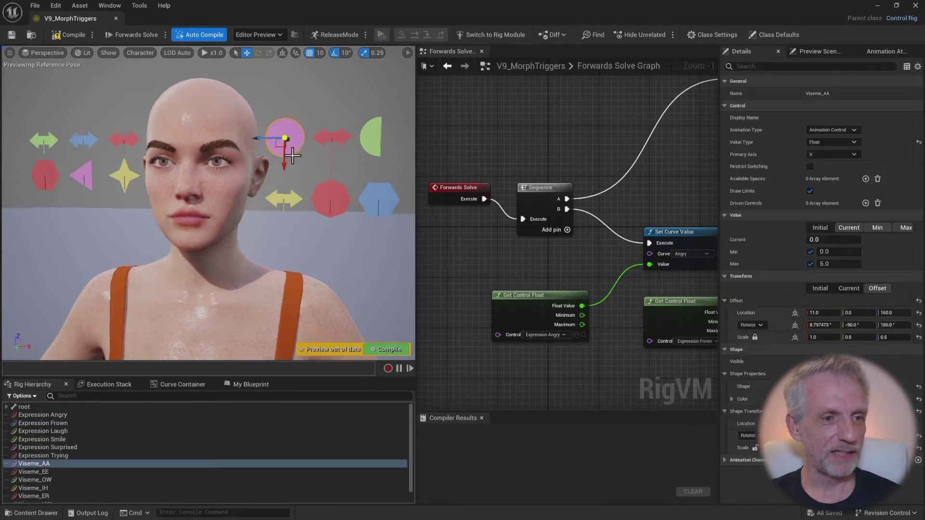
pyautogui.moveTo(284, 140); pyautogui.dragTo(379, 148)
pyautogui.click(372, 140)
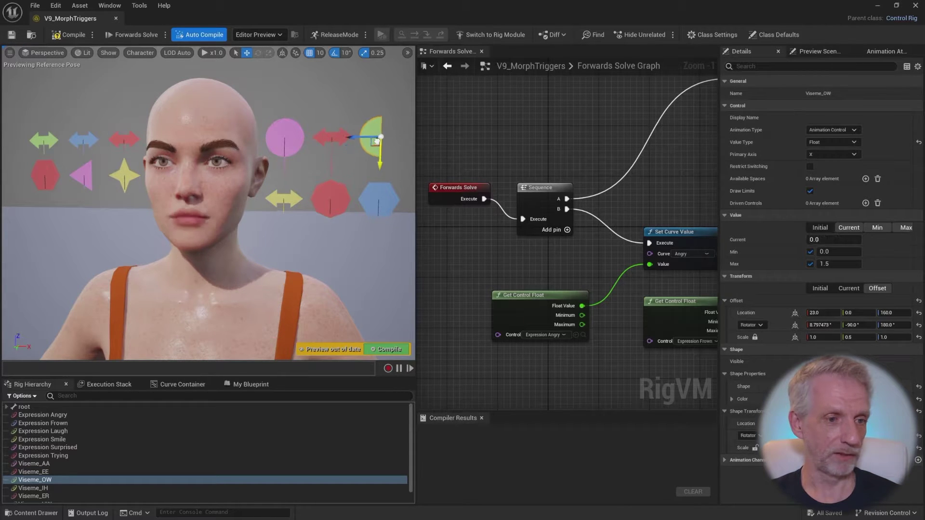
pyautogui.click(380, 202)
pyautogui.moveTo(378, 215)
pyautogui.mouseDown()
pyautogui.moveTo(375, 237)
pyautogui.moveTo(379, 209)
pyautogui.mouseUp()
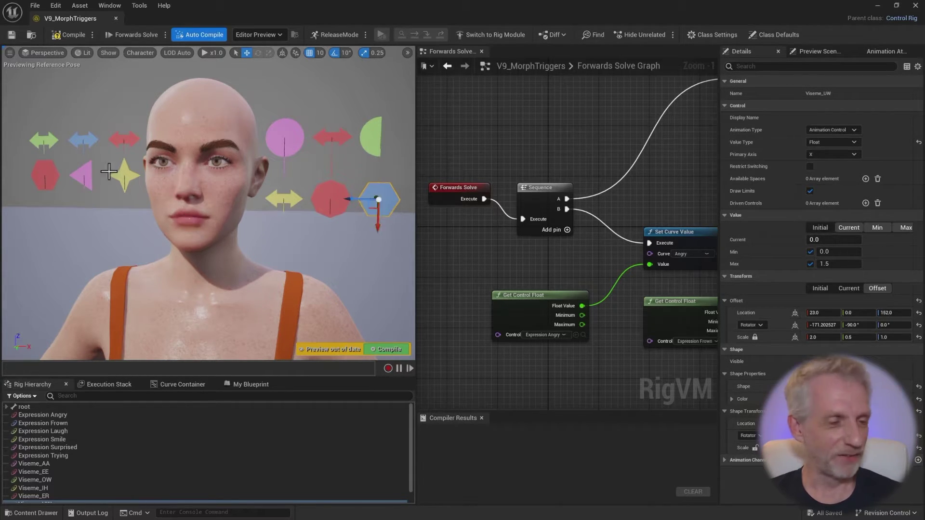
# Try out the Expression Surprised, Expression Trying and Expression Smile controls once more on the character.
pyautogui.click(84, 176)
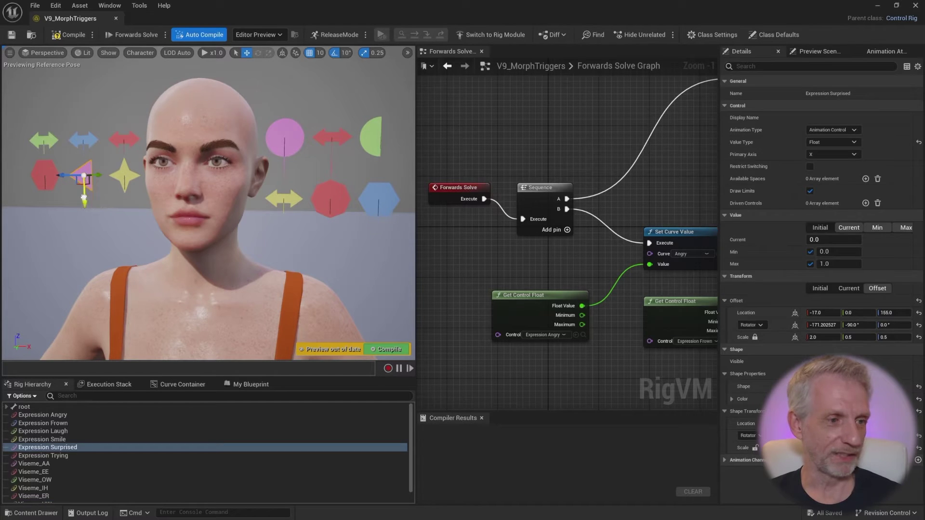
pyautogui.moveTo(85, 202); pyautogui.dragTo(49, 221)
pyautogui.click(45, 179)
pyautogui.click(124, 180)
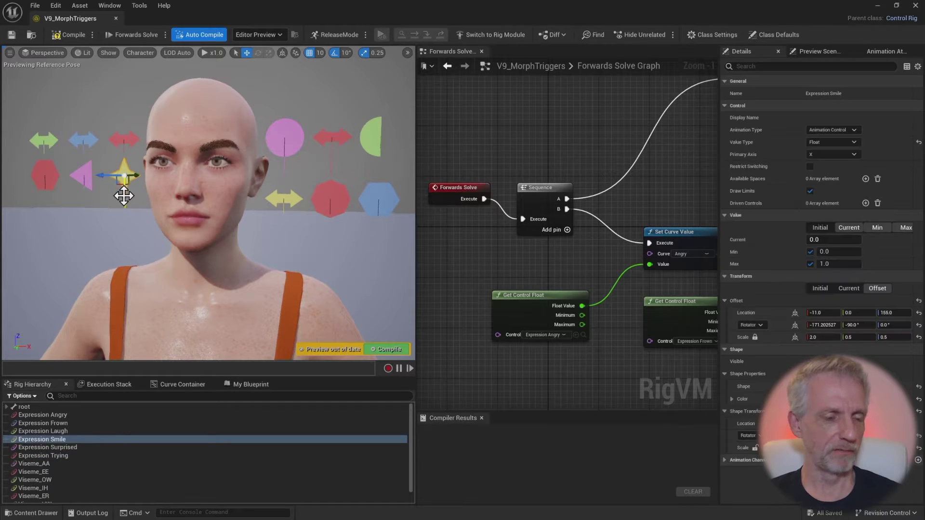
pyautogui.moveTo(124, 196); pyautogui.dragTo(128, 226)
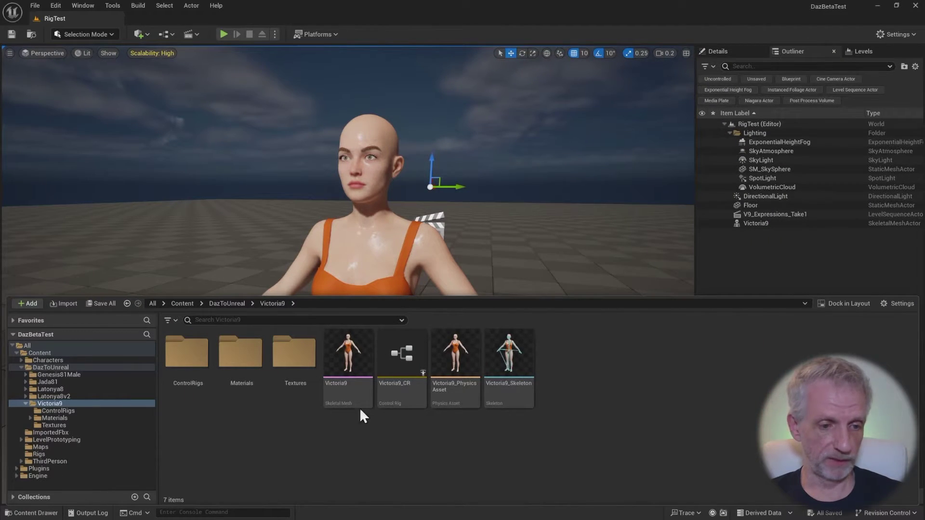
# Create a Control Rig asset from the Victoria9 skeletal mesh.
pyautogui.click(340, 364)
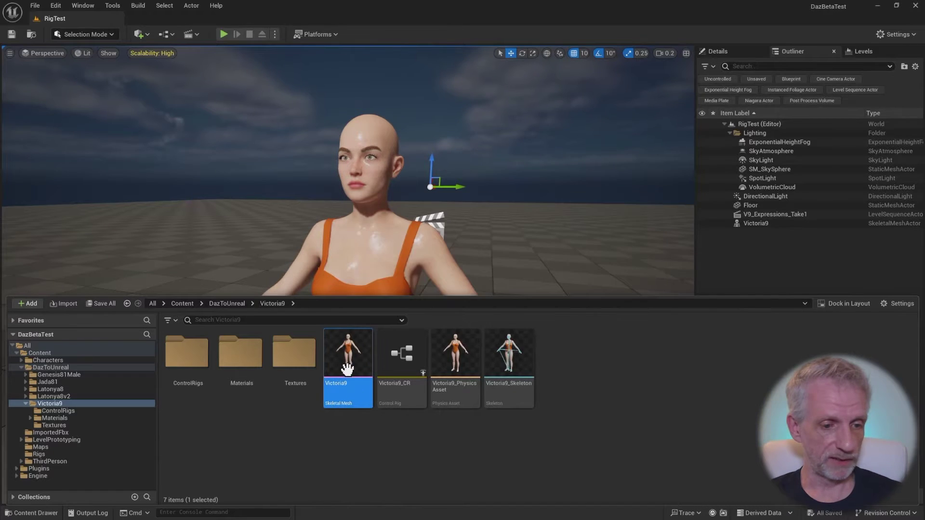
pyautogui.rightClick(357, 368)
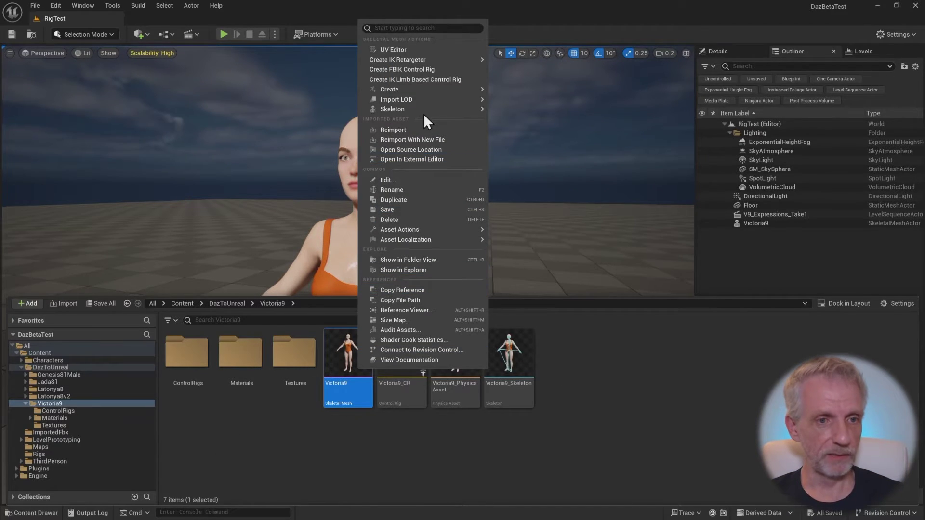
pyautogui.moveTo(427, 89)
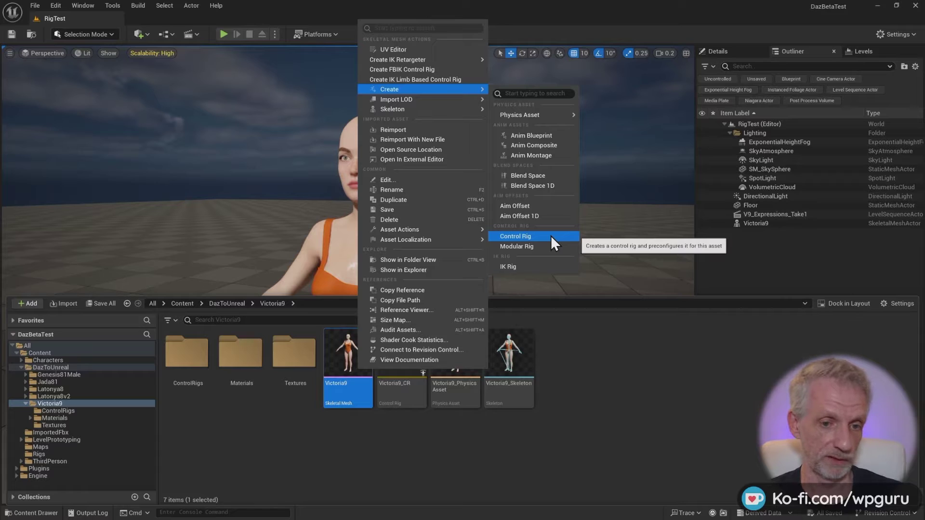
pyautogui.click(551, 235)
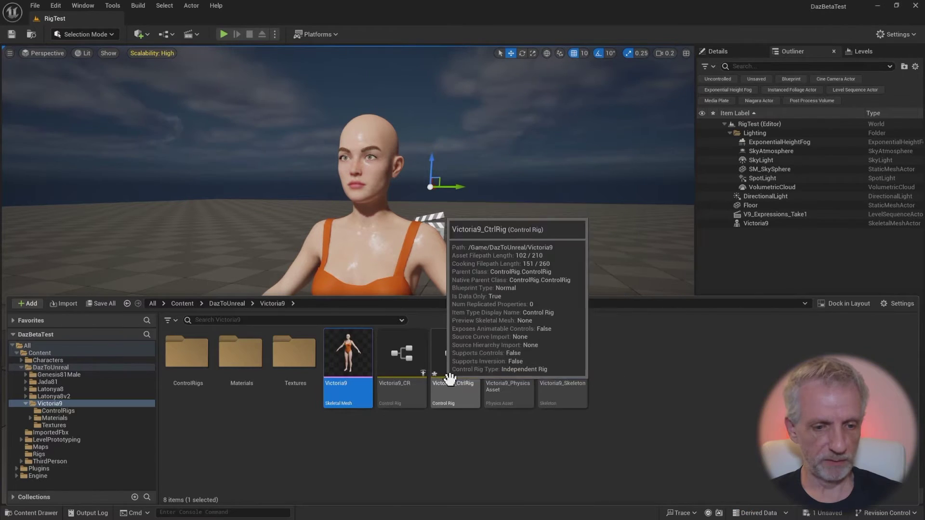
# Rename the new Control Rig asset as V9_ExpressionTest.
pyautogui.click(465, 373)
pyautogui.press('F2')
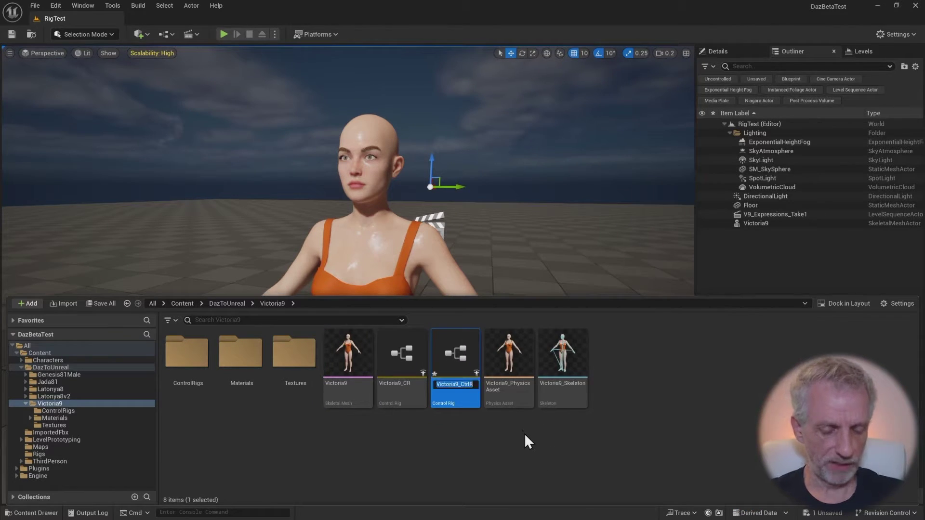
pyautogui.write('V9-')
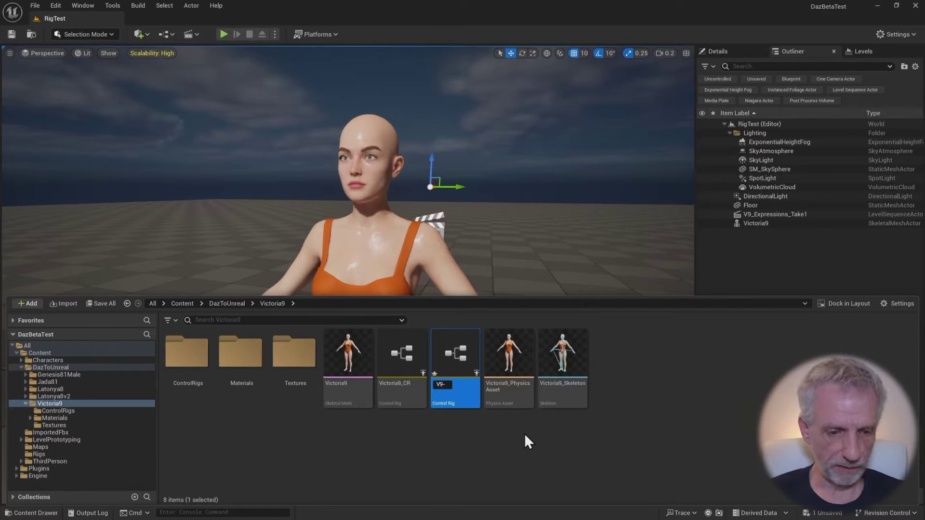
pyautogui.write('ExpressionTest')
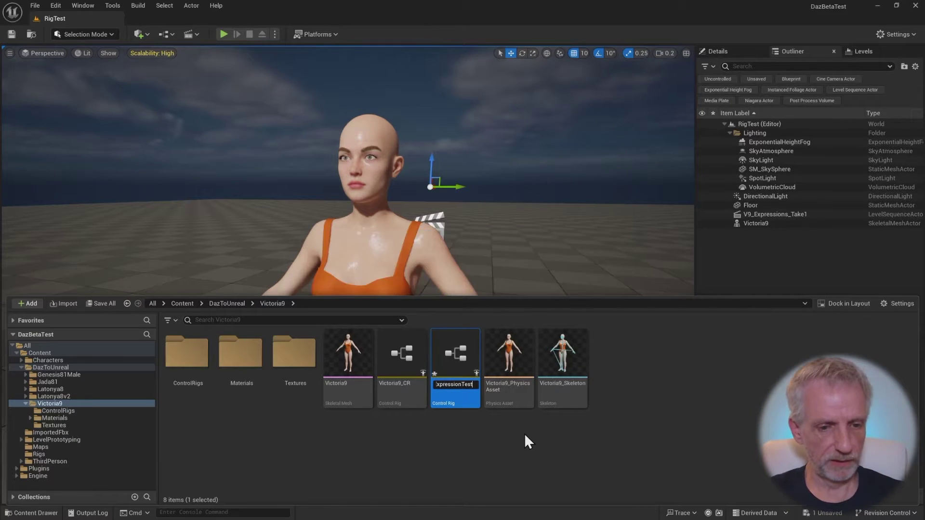
pyautogui.press('Return')
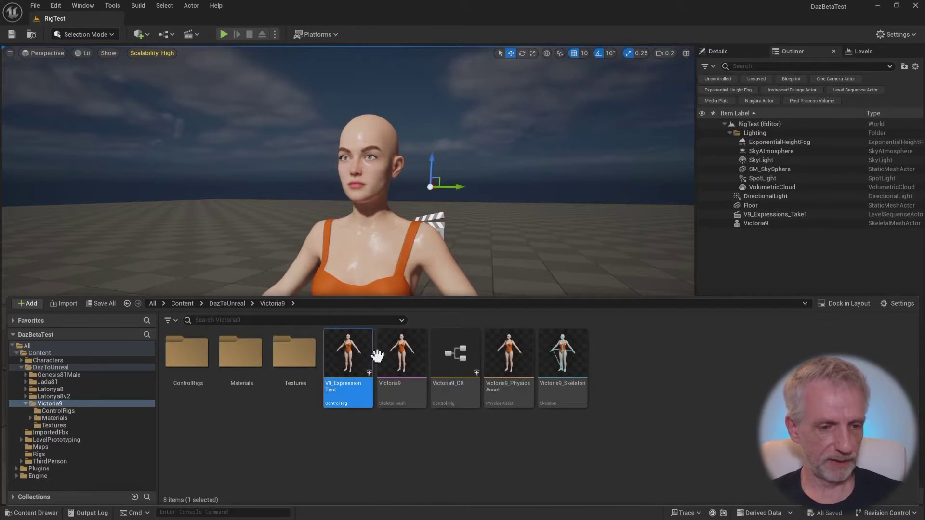
# Open the V9_ExpressionTest control rig, dock its editor beside the RigTest level and narrow the preview to enlarge the graph area.
pyautogui.doubleClick(360, 365)
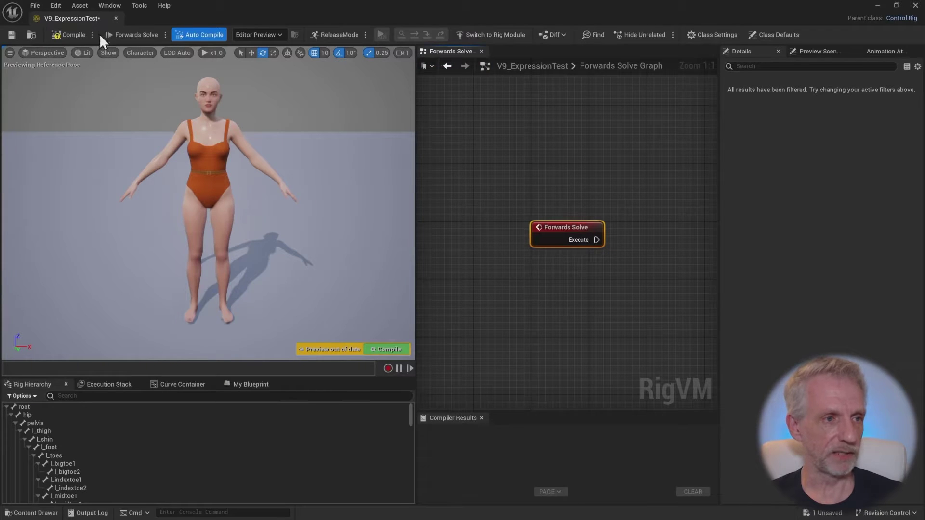
pyautogui.moveTo(86, 20); pyautogui.dragTo(164, 24)
pyautogui.moveTo(416, 289); pyautogui.dragTo(293, 283)
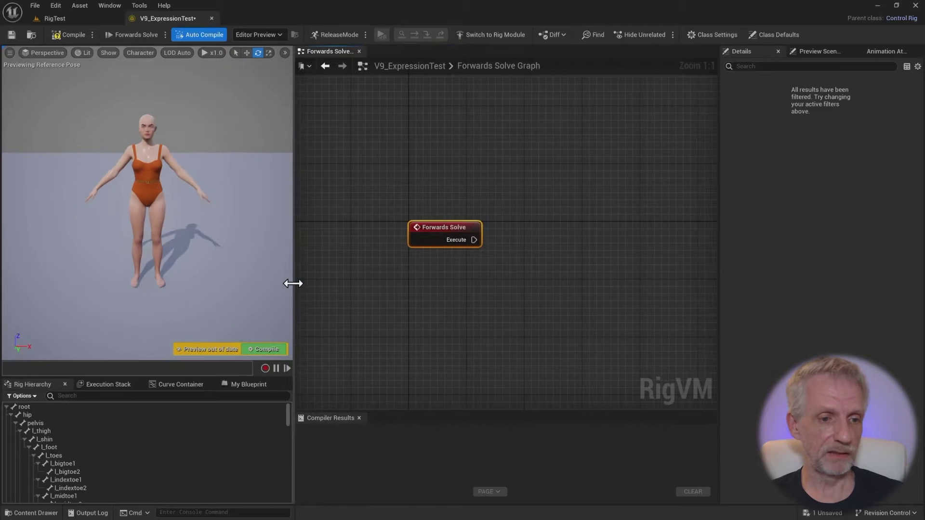
pyautogui.scroll(-3, 448, 277)
pyautogui.moveTo(469, 297); pyautogui.dragTo(443, 234, button='right')
pyautogui.scroll(-1, 443, 234)
pyautogui.moveTo(471, 263)
pyautogui.mouseDown(button='right')
pyautogui.moveTo(448, 239)
pyautogui.moveTo(459, 229)
pyautogui.moveTo(479, 251)
pyautogui.mouseUp(button='right')
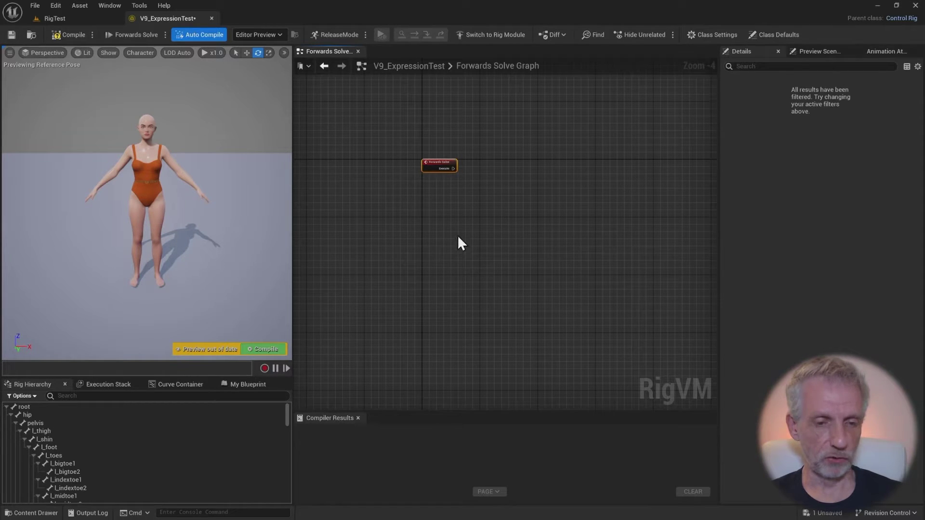
pyautogui.scroll(4, 428, 183)
pyautogui.moveTo(432, 190); pyautogui.dragTo(422, 221, button='right')
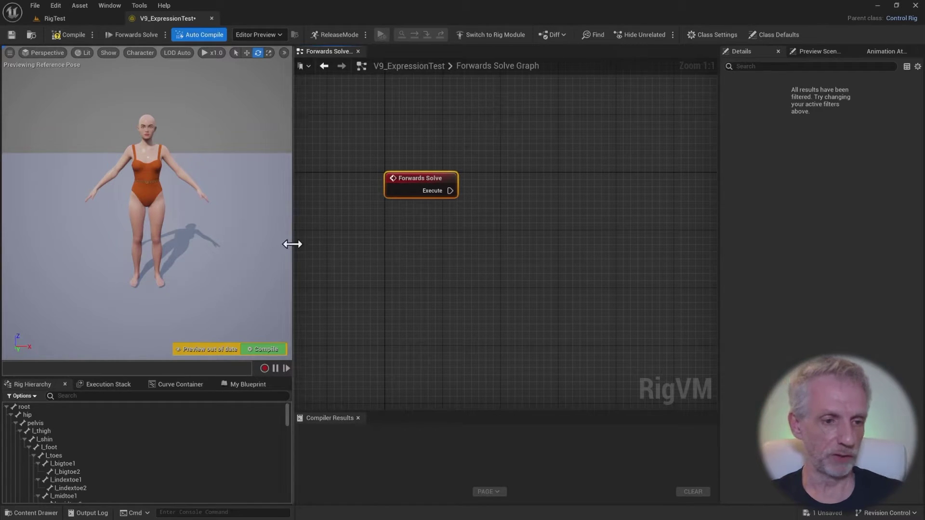
pyautogui.moveTo(292, 244); pyautogui.dragTo(355, 239)
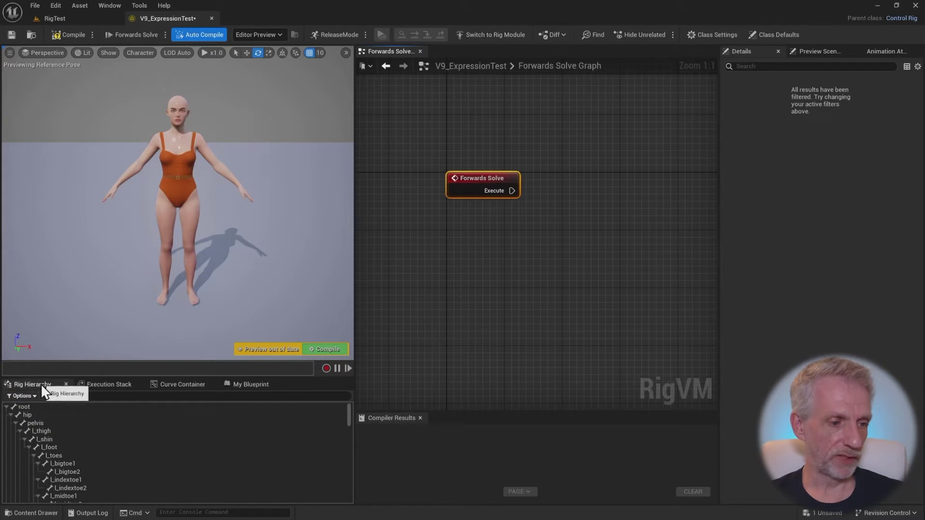
# Collapse the root bone in the rig hierarchy and add a new unparented control named Smile.
pyautogui.click(7, 406)
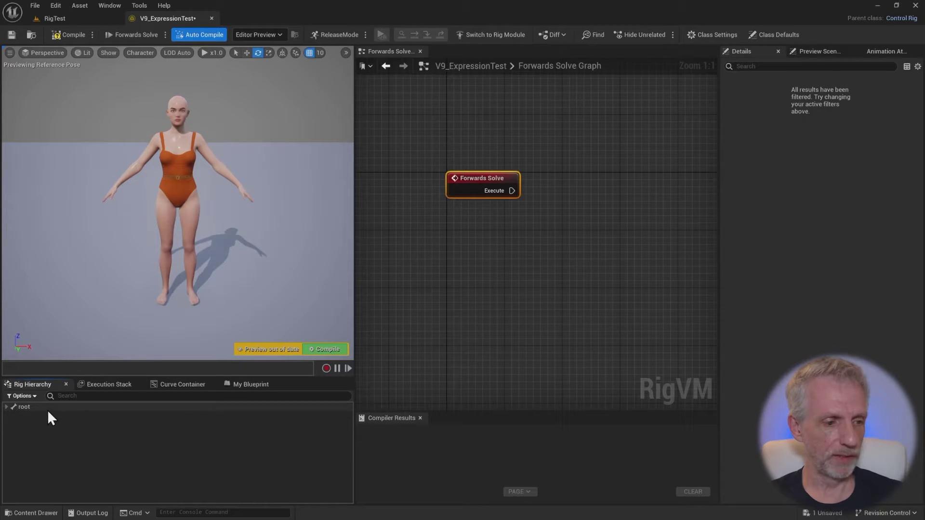
pyautogui.click(33, 409)
pyautogui.click(50, 426)
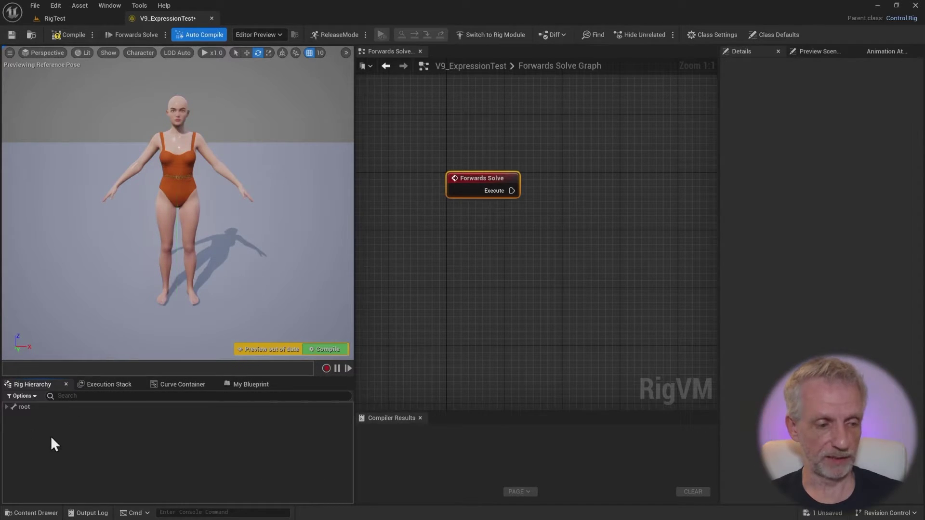
pyautogui.rightClick(50, 435)
pyautogui.moveTo(131, 207)
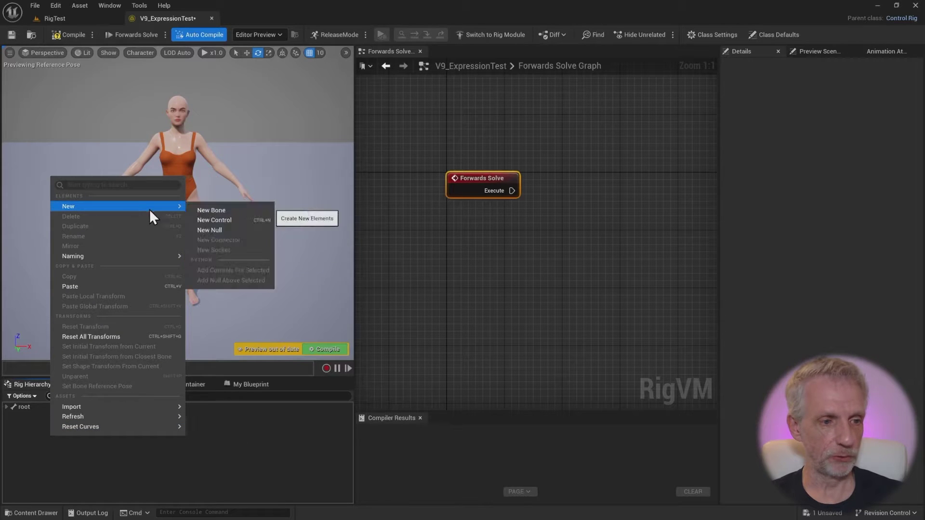
pyautogui.click(245, 221)
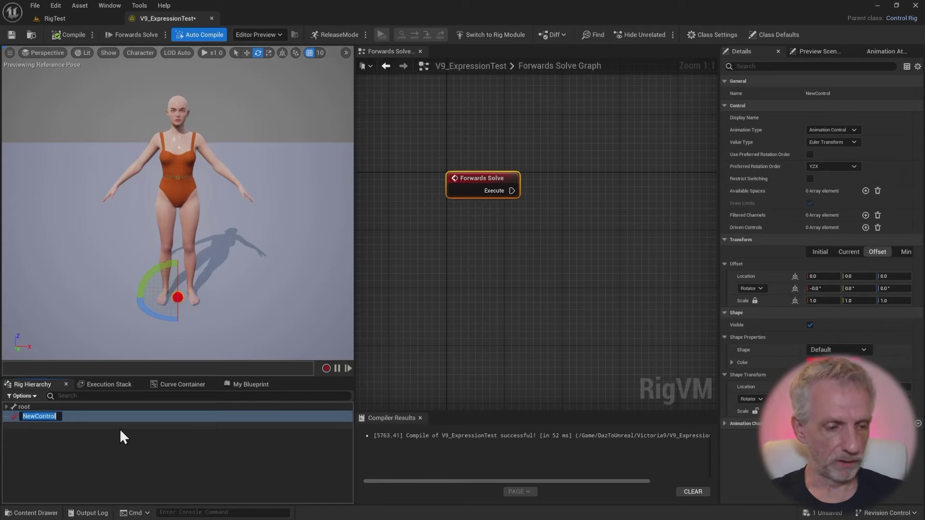
pyautogui.write('Smile')
pyautogui.press('Return')
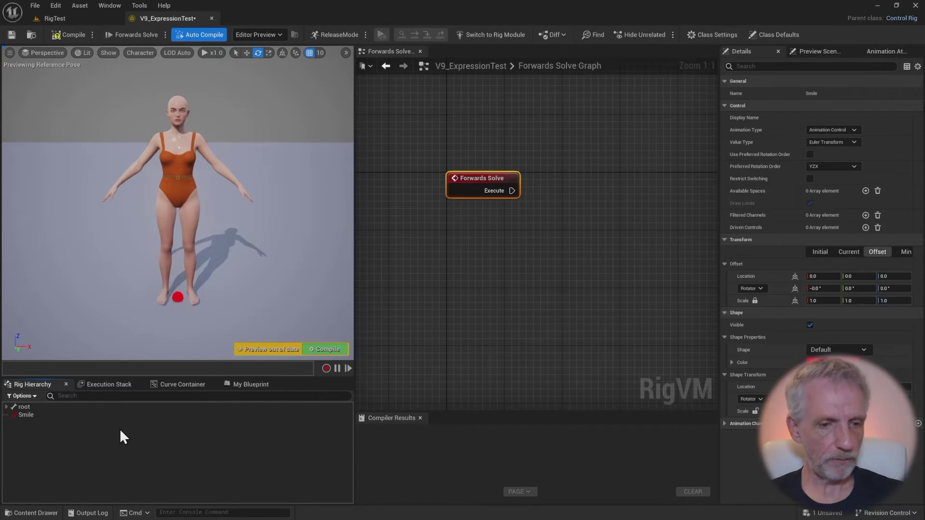
pyautogui.click(120, 429)
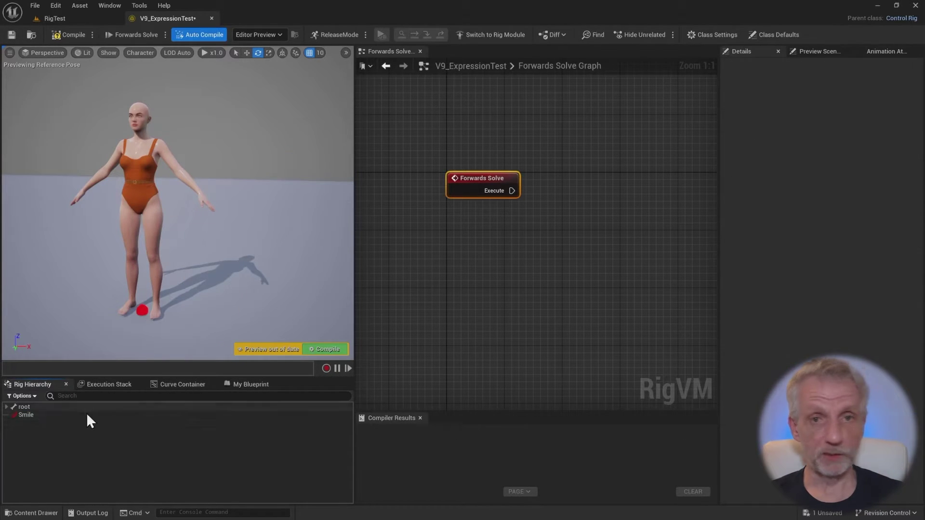
# Change the Smile control's value type to Float and test sliding it along its axis.
pyautogui.click(67, 416)
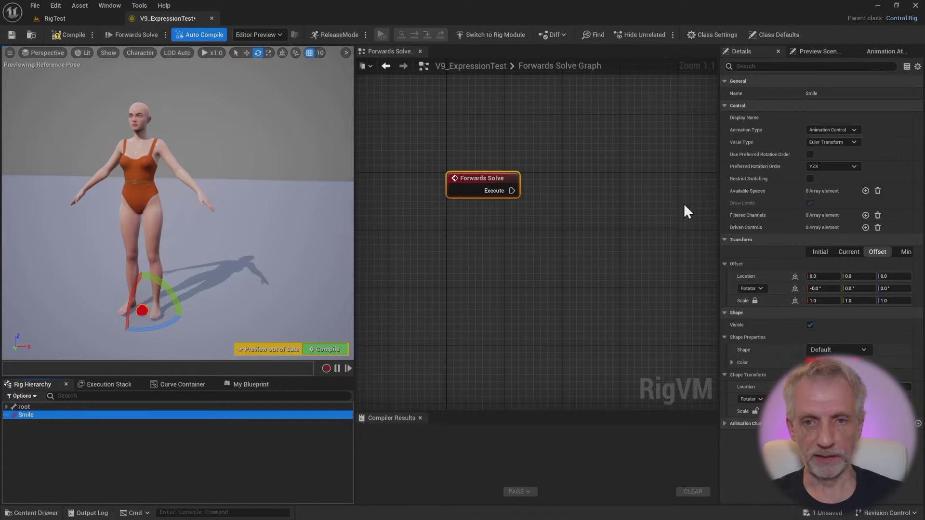
pyautogui.click(852, 142)
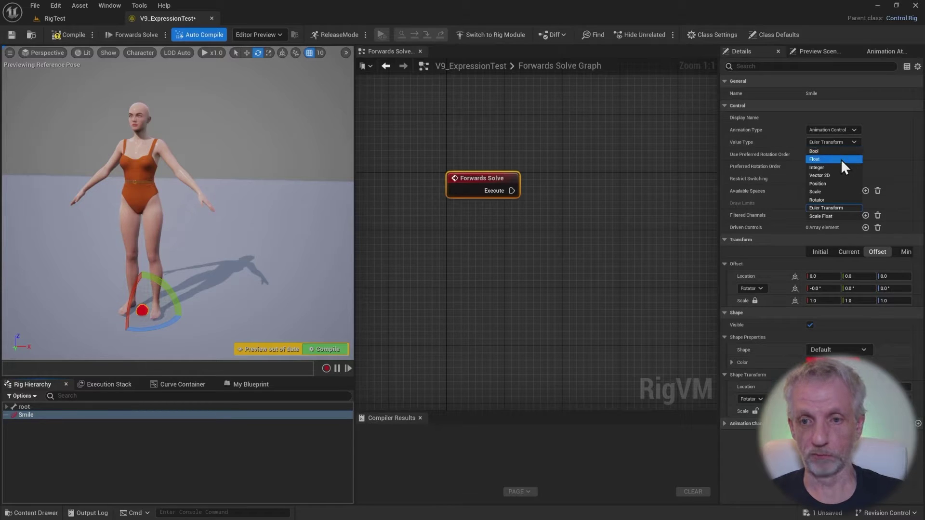
pyautogui.click(840, 158)
pyautogui.moveTo(169, 314)
pyautogui.mouseDown()
pyautogui.moveTo(243, 317)
pyautogui.moveTo(153, 308)
pyautogui.mouseUp()
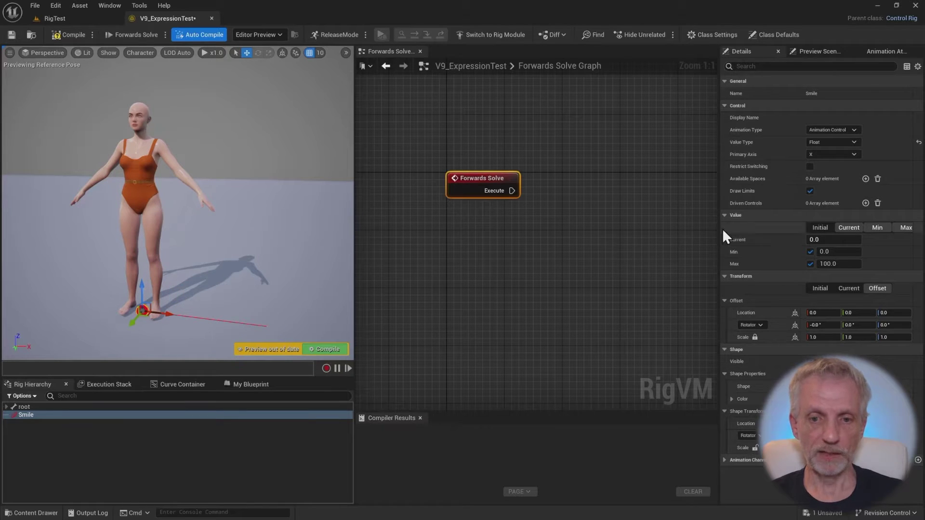
# Make more room for the Smile control's properties and review its initial, current, minimum and maximum value settings.
pyautogui.moveTo(720, 228); pyautogui.dragTo(646, 225)
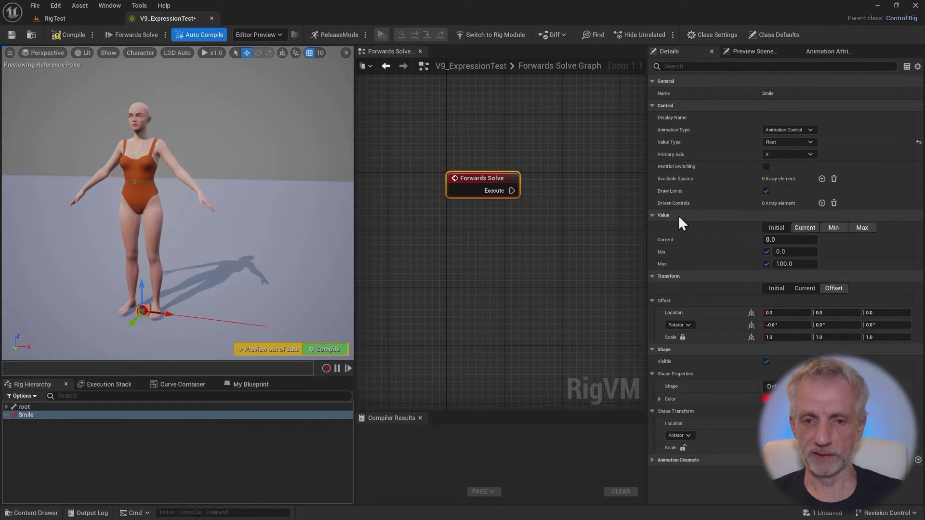
pyautogui.click(775, 227)
pyautogui.click(805, 228)
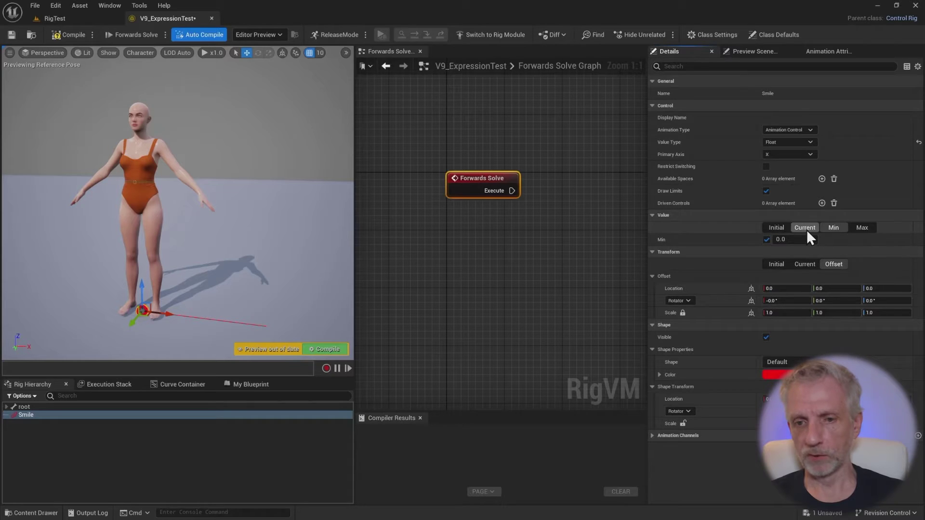
pyautogui.click(838, 228)
pyautogui.click(862, 228)
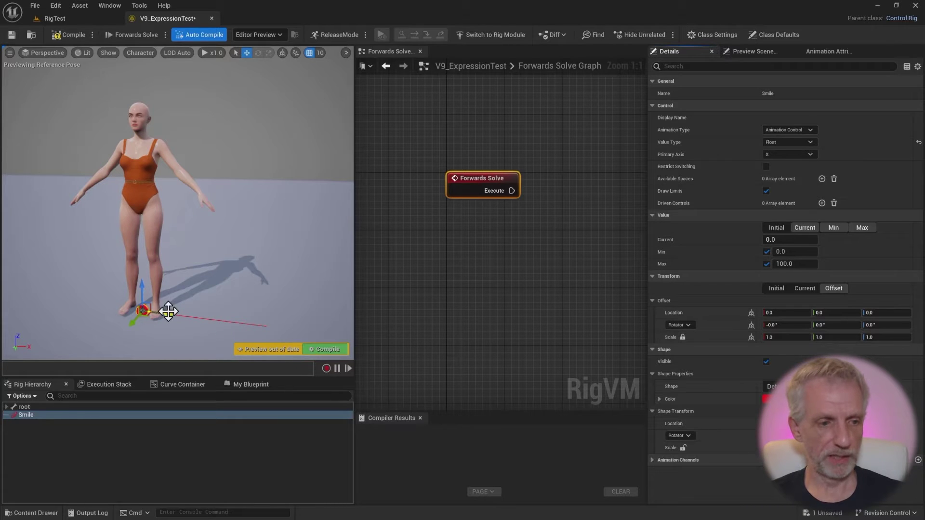
pyautogui.moveTo(165, 310)
pyautogui.mouseDown()
pyautogui.moveTo(335, 327)
pyautogui.moveTo(170, 312)
pyautogui.moveTo(291, 326)
pyautogui.moveTo(155, 299)
pyautogui.mouseUp()
pyautogui.moveTo(155, 299)
pyautogui.mouseDown(button='right')
pyautogui.moveTo(166, 301)
pyautogui.moveTo(144, 311)
pyautogui.moveTo(159, 310)
pyautogui.moveTo(153, 291)
pyautogui.mouseUp(button='right')
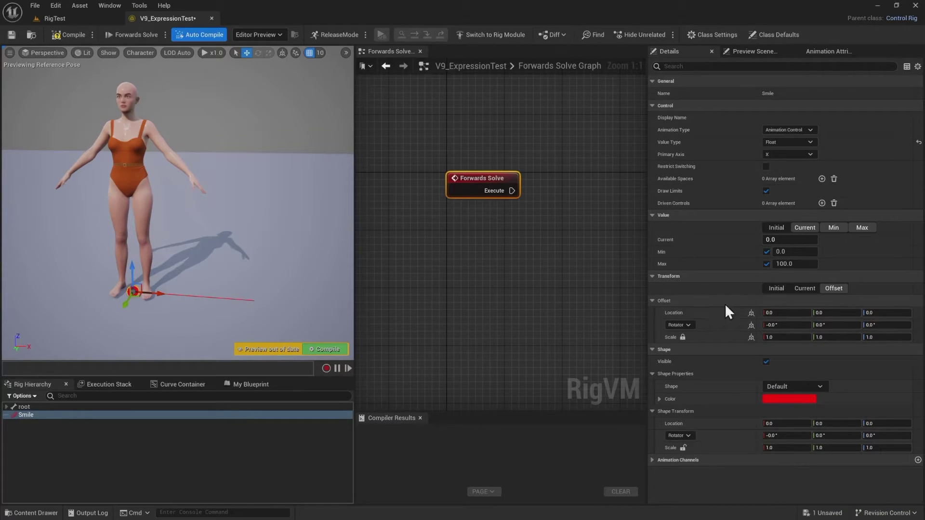
# Set the Z location of the Smile control's offset transform to 150.
pyautogui.click(790, 288)
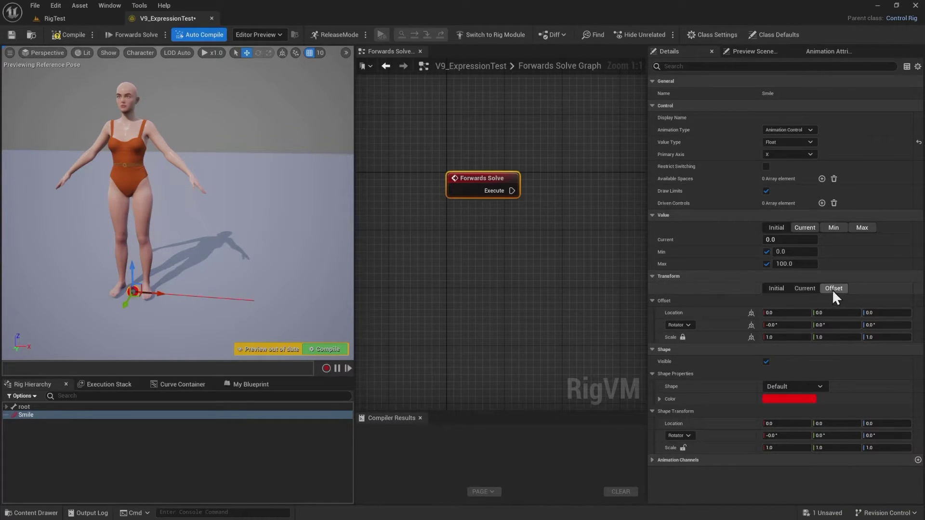
pyautogui.click(890, 313)
pyautogui.write('150')
pyautogui.press('Return')
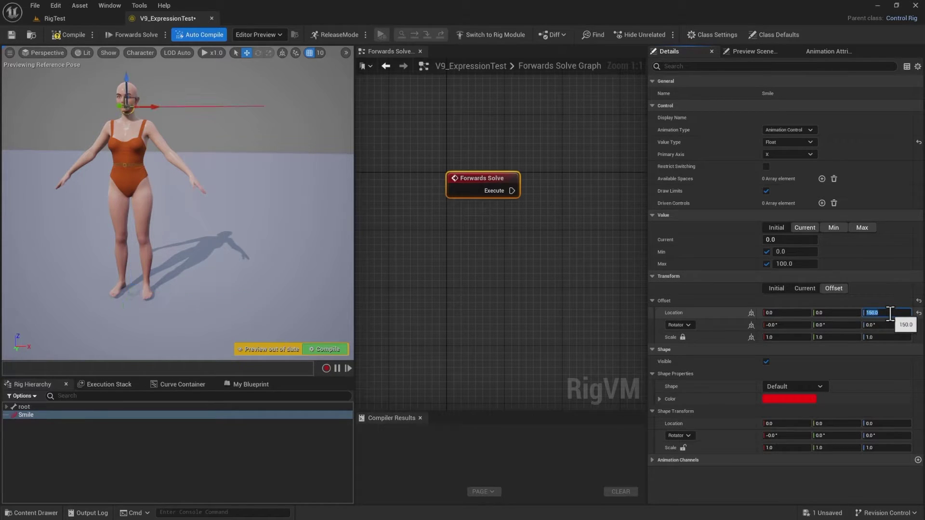
# Set the Smile control's offset location to 160 on Z and 20 on X.
pyautogui.write('160')
pyautogui.press('Return')
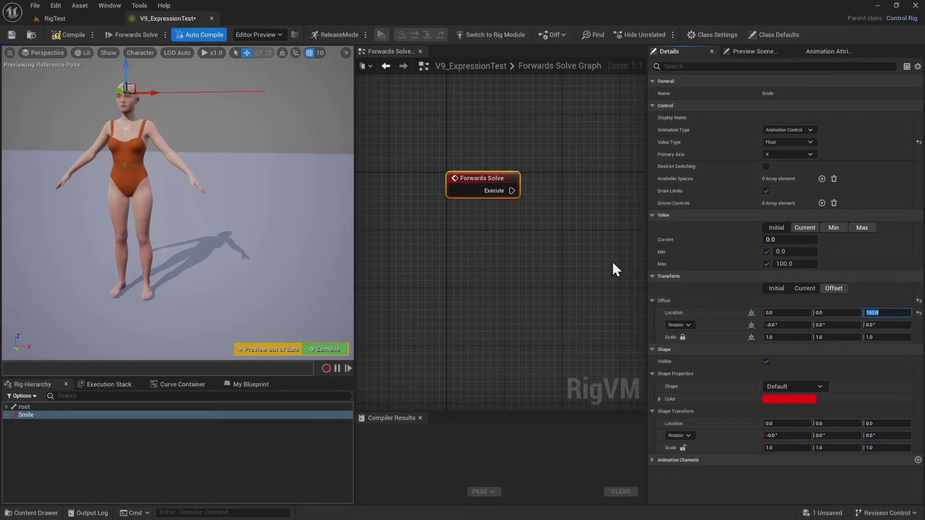
pyautogui.moveTo(178, 202); pyautogui.dragTo(178, 183, button='right')
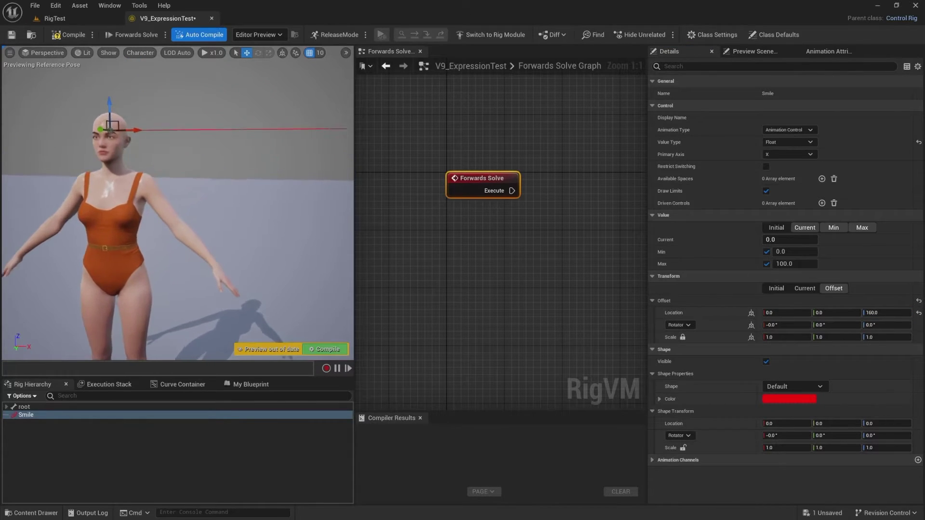
pyautogui.moveTo(178, 212); pyautogui.dragTo(192, 186, button='right')
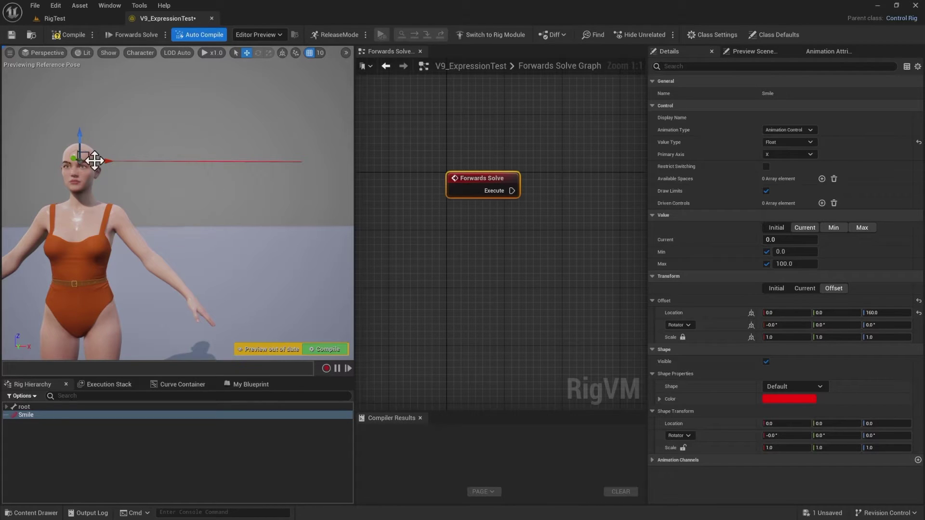
pyautogui.click(790, 313)
pyautogui.write('30')
pyautogui.press('Return')
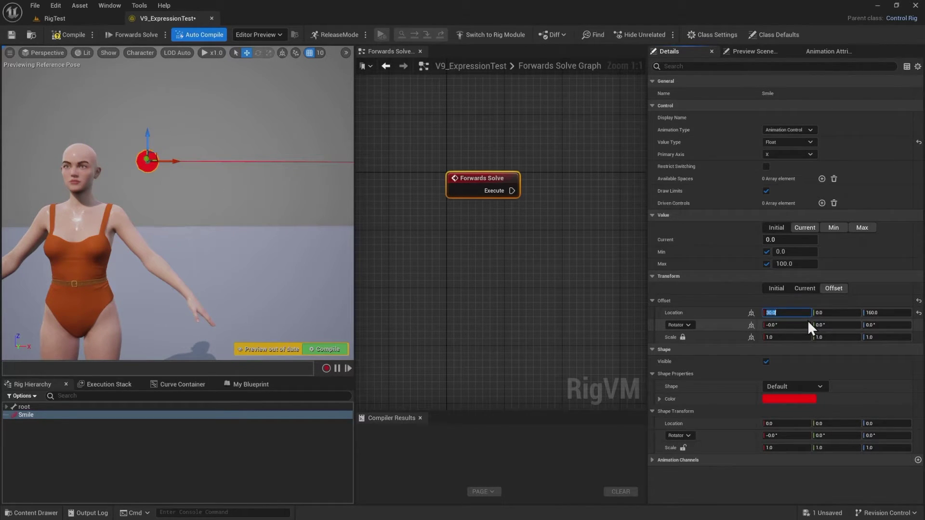
pyautogui.write('20')
pyautogui.press('Return')
pyautogui.moveTo(345, 200)
pyautogui.mouseDown(button='right')
pyautogui.moveTo(332, 204)
pyautogui.moveTo(337, 189)
pyautogui.moveTo(351, 193)
pyautogui.moveTo(338, 194)
pyautogui.mouseUp(button='right')
pyautogui.press('s')
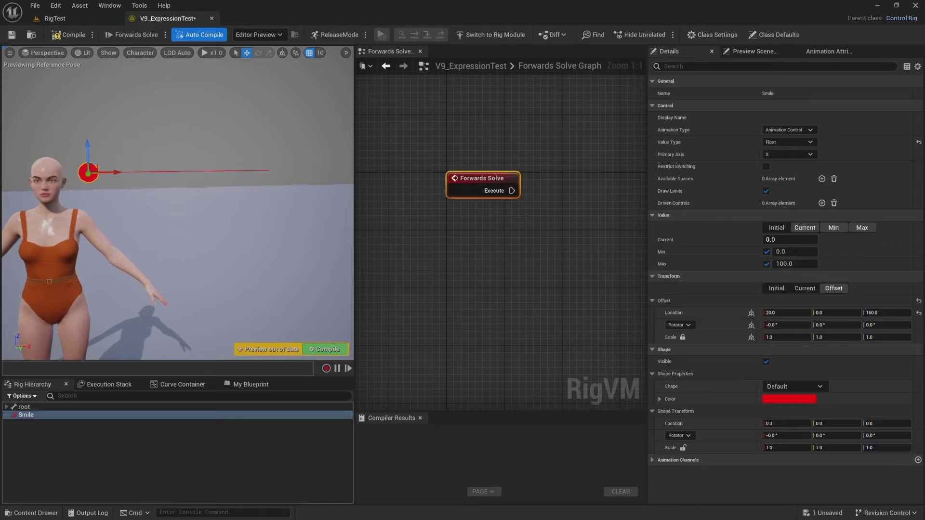
# Lock the Smile control's offset scale, set it uniformly to 0.2 and test sliding the control along its axis.
pyautogui.click(682, 337)
pyautogui.moveTo(121, 176)
pyautogui.mouseDown()
pyautogui.moveTo(175, 176)
pyautogui.moveTo(123, 176)
pyautogui.mouseUp()
pyautogui.click(764, 337)
pyautogui.write('0.2')
pyautogui.press('Return')
pyautogui.moveTo(292, 266); pyautogui.dragTo(250, 268, button='right')
pyautogui.press('w')
pyautogui.press('w')
pyautogui.moveTo(233, 167)
pyautogui.mouseDown()
pyautogui.moveTo(353, 174)
pyautogui.moveTo(236, 175)
pyautogui.mouseUp()
pyautogui.press('s')
pyautogui.moveTo(236, 177); pyautogui.dragTo(240, 187, button='right')
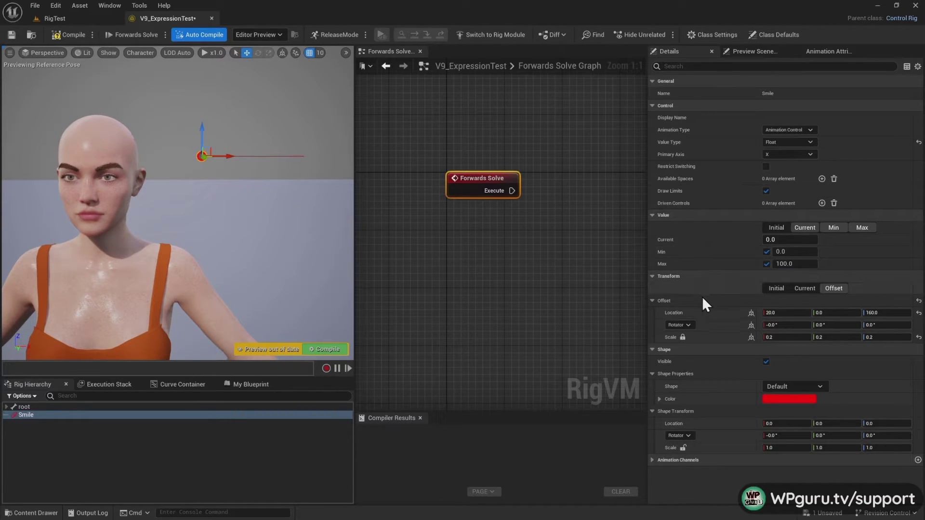
# Change the Smile control's shape to Arrow2_Solid with a locked shape scale of 4 and an X rotation of 90°.
pyautogui.click(818, 386)
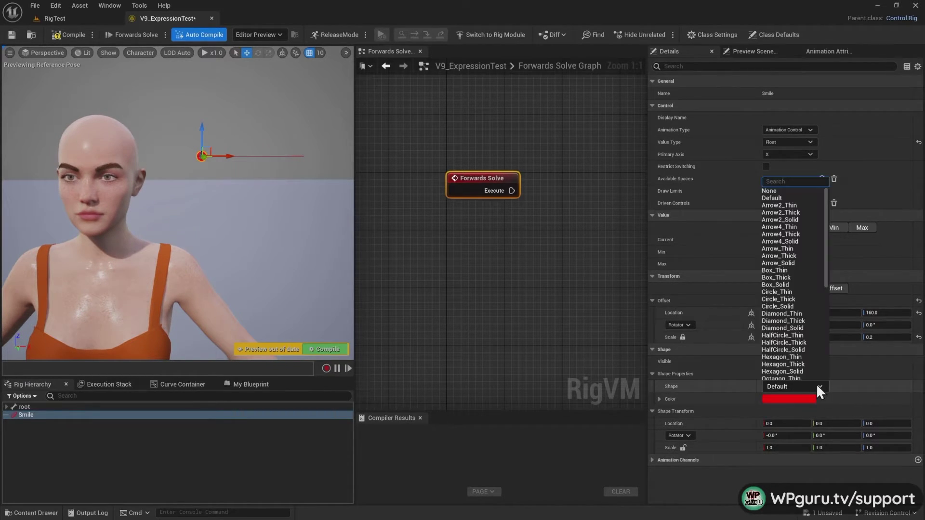
pyautogui.click(807, 219)
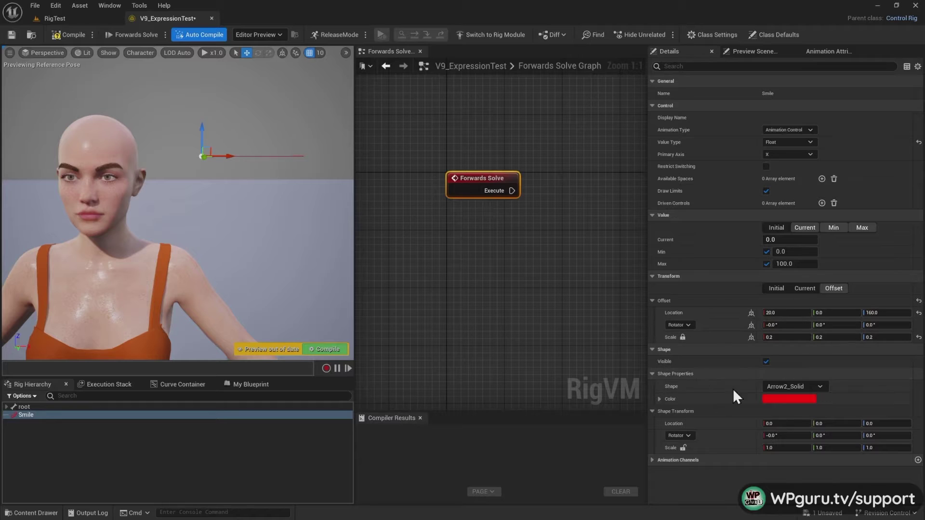
pyautogui.click(682, 448)
pyautogui.write('4')
pyautogui.press('Return')
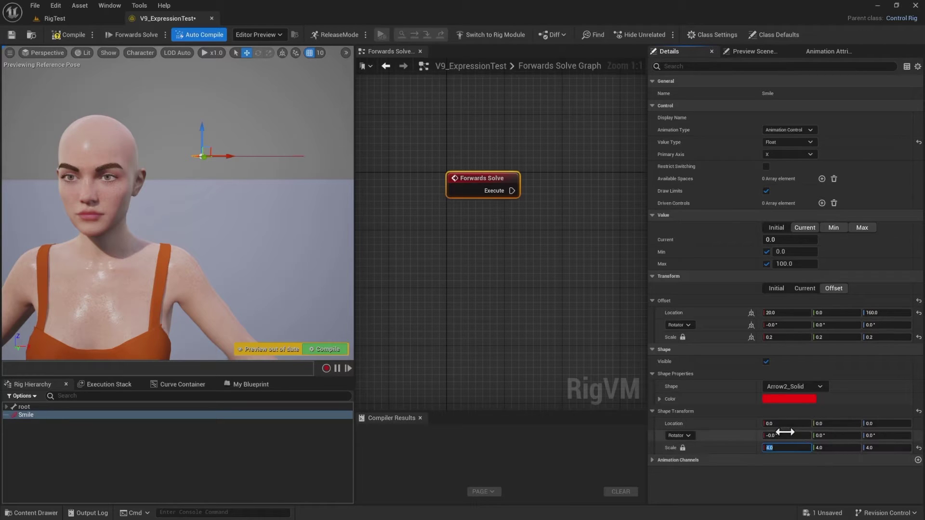
pyautogui.click(808, 435)
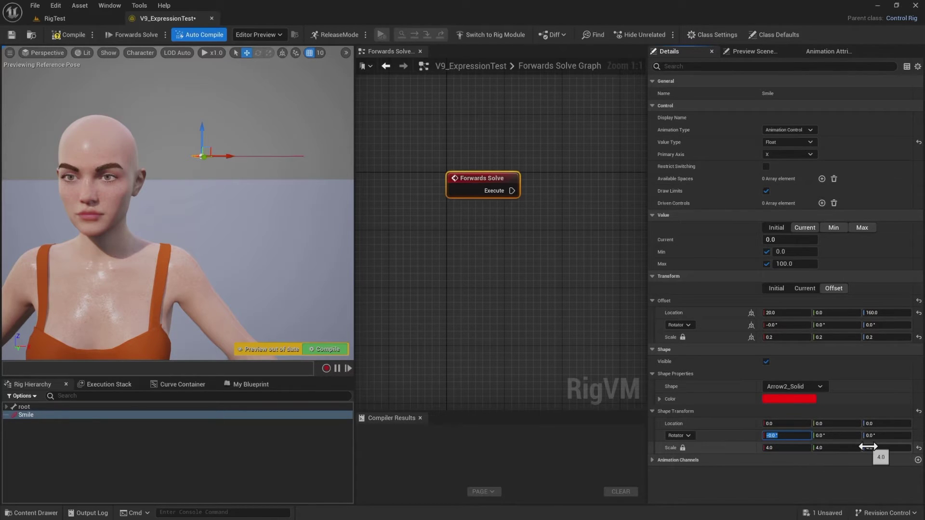
pyautogui.write('90')
pyautogui.press('Return')
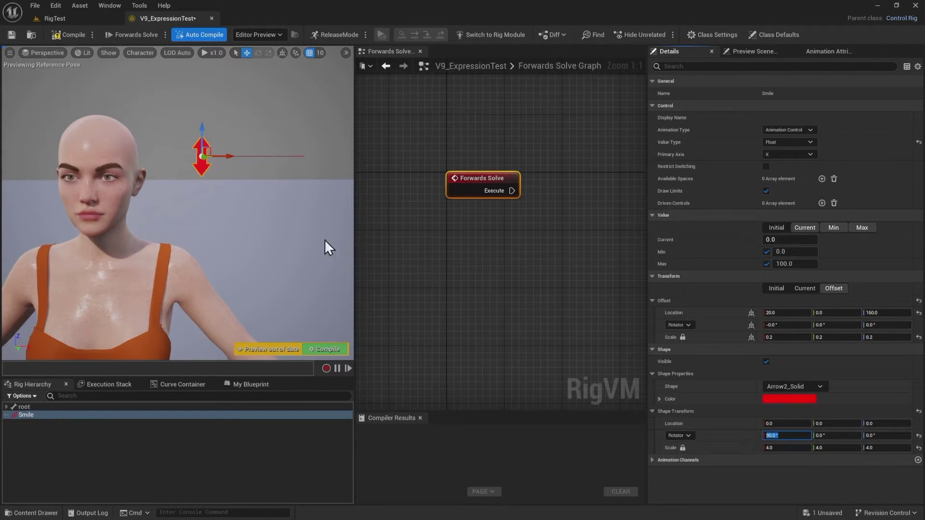
# Set the Smile control's X offset location to 15 and test sliding the arrow along its axis.
pyautogui.moveTo(226, 156); pyautogui.dragTo(161, 162)
pyautogui.click(798, 314)
pyautogui.write('10')
pyautogui.press('Return')
pyautogui.write('15')
pyautogui.press('Return')
pyautogui.moveTo(211, 207); pyautogui.dragTo(192, 207, button='right')
pyautogui.moveTo(259, 196)
pyautogui.mouseDown(button='right')
pyautogui.moveTo(252, 212)
pyautogui.moveTo(251, 189)
pyautogui.mouseUp(button='right')
pyautogui.moveTo(238, 158); pyautogui.dragTo(308, 207)
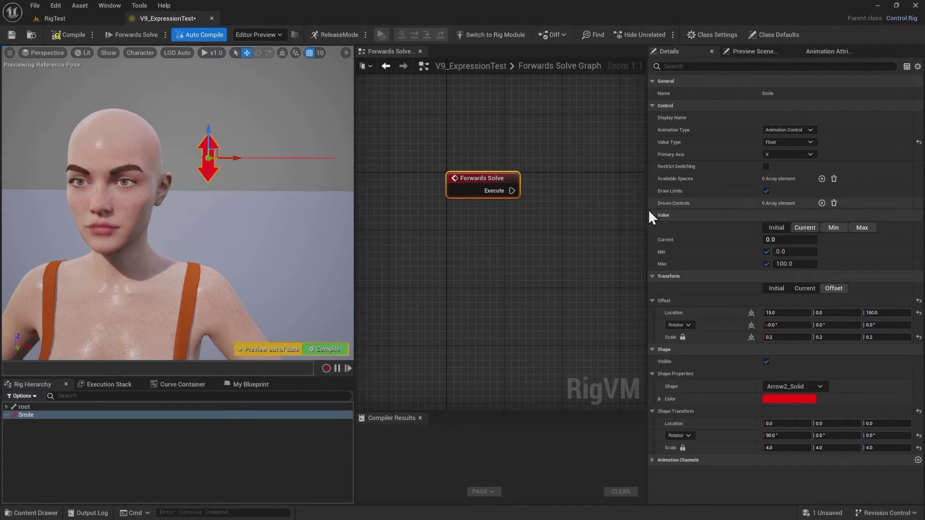
# Widen the graph area and view the node options for the Smile control without adding one.
pyautogui.moveTo(647, 209); pyautogui.dragTo(718, 209)
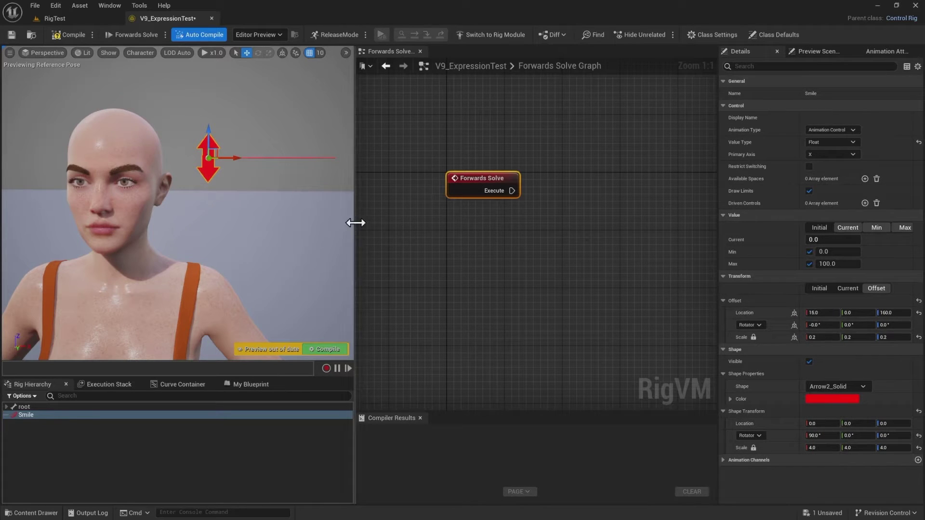
pyautogui.moveTo(355, 221); pyautogui.dragTo(318, 217)
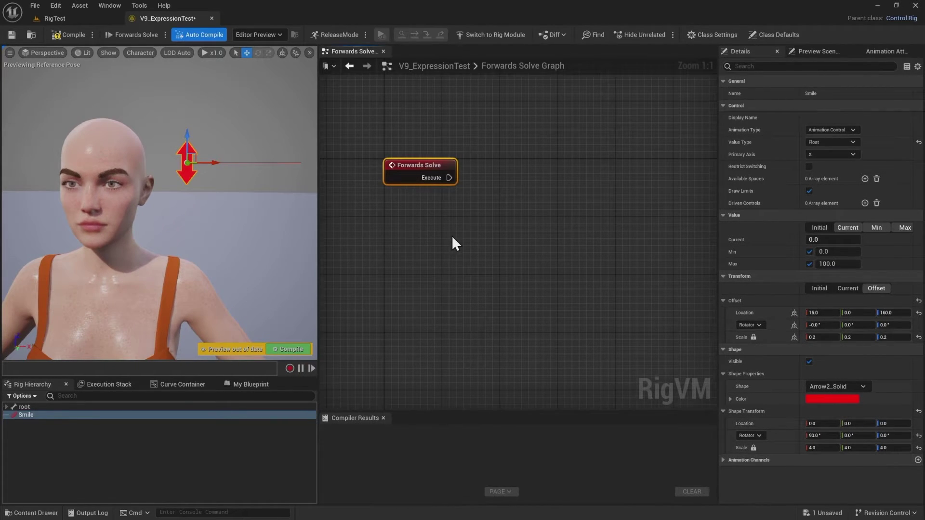
pyautogui.moveTo(452, 236); pyautogui.dragTo(442, 226, button='right')
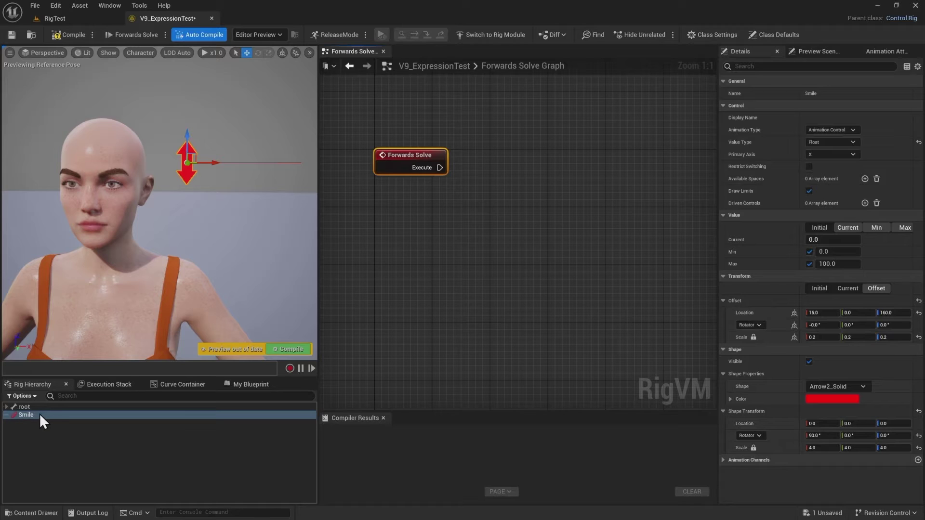
pyautogui.moveTo(40, 413); pyautogui.dragTo(395, 259)
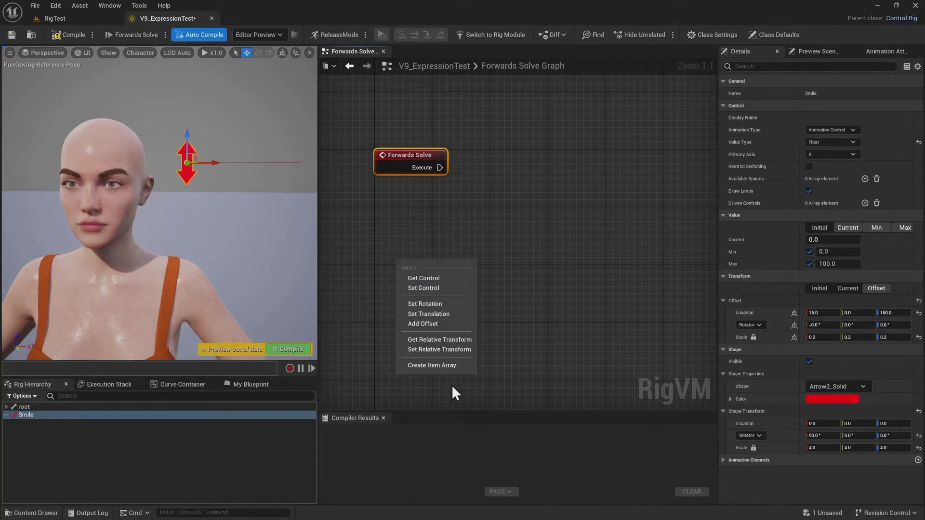
pyautogui.click(508, 383)
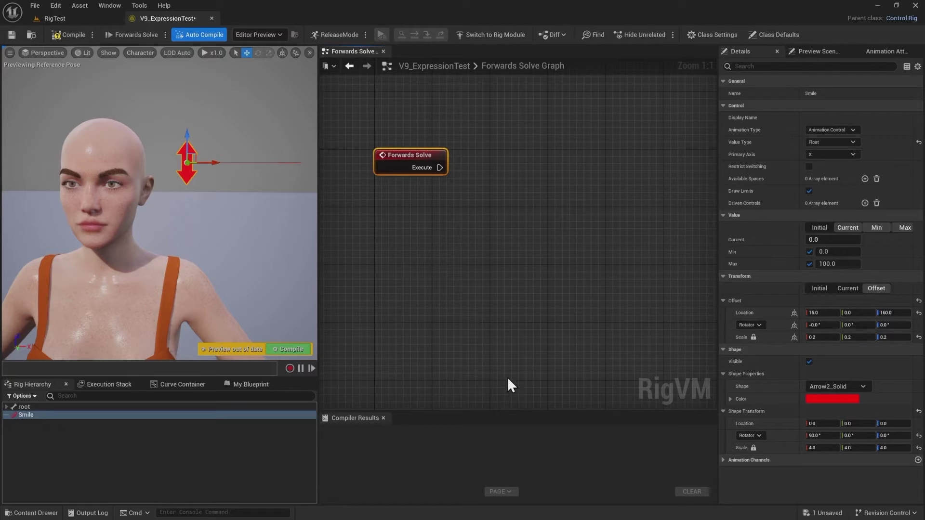
# Add a Get Control Float node to the graph and place it below Forwards Solve.
pyautogui.rightClick(384, 242)
pyautogui.write('get flo')
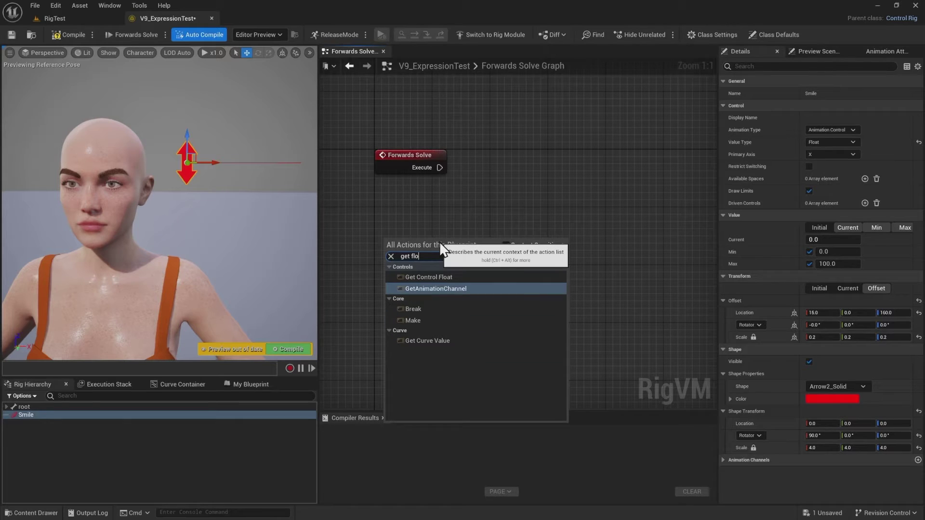
pyautogui.click(458, 277)
pyautogui.moveTo(428, 241); pyautogui.dragTo(390, 231)
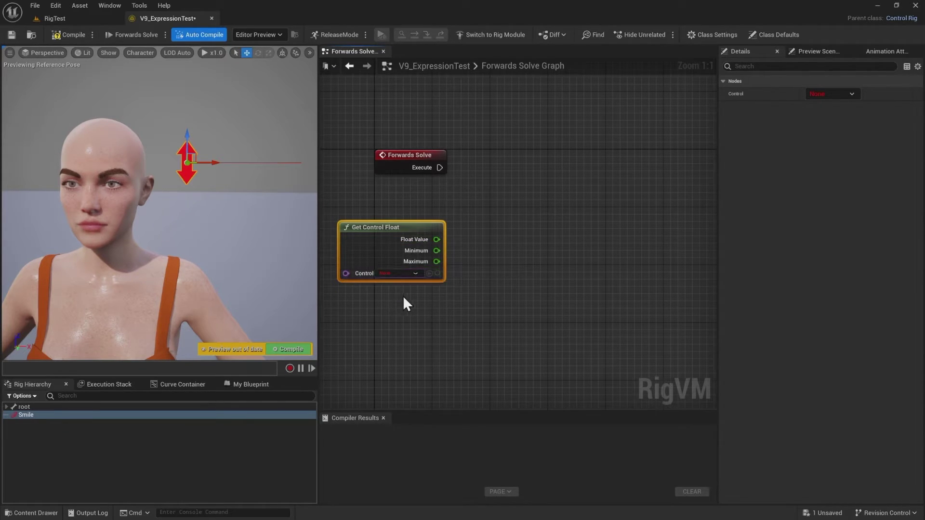
pyautogui.moveTo(406, 304); pyautogui.dragTo(468, 285, button='right')
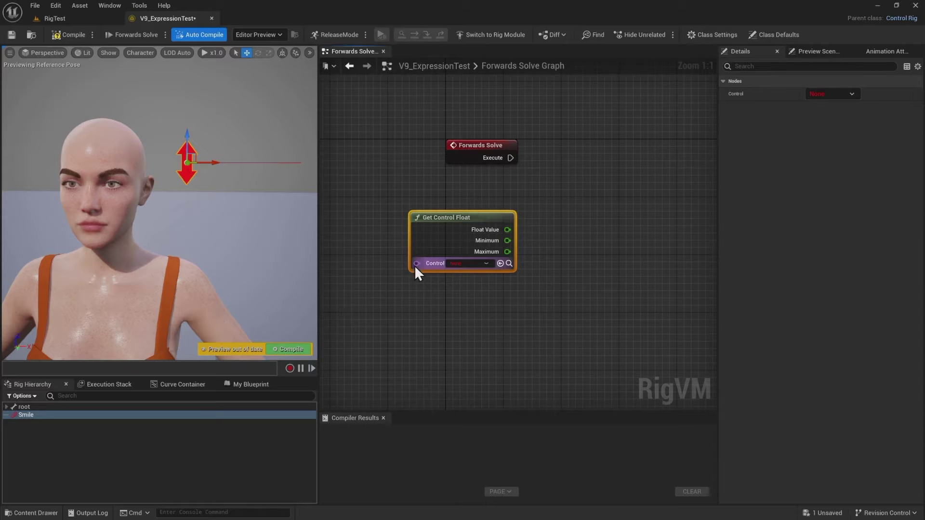
pyautogui.moveTo(481, 302); pyautogui.dragTo(425, 298, button='right')
# Compile the rig and set the Get Control Float node's control to Smile.
pyautogui.click(435, 261)
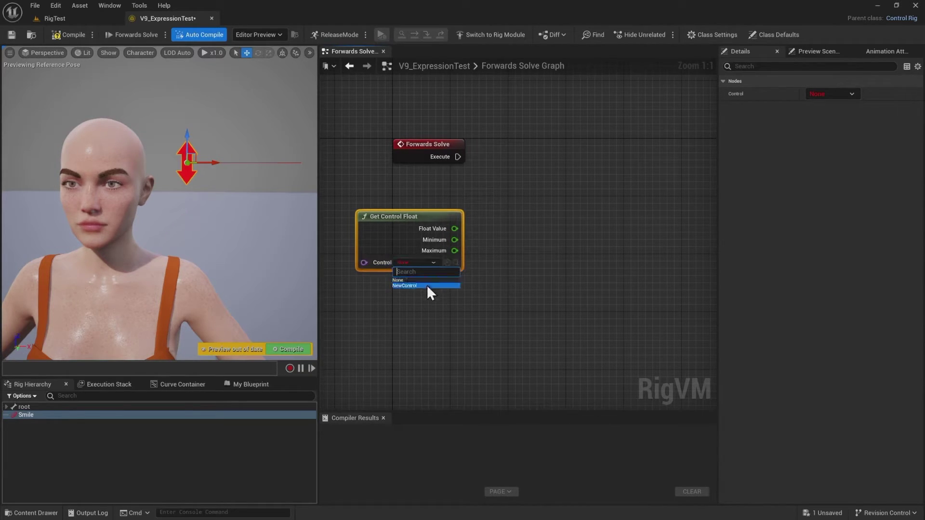
pyautogui.click(427, 285)
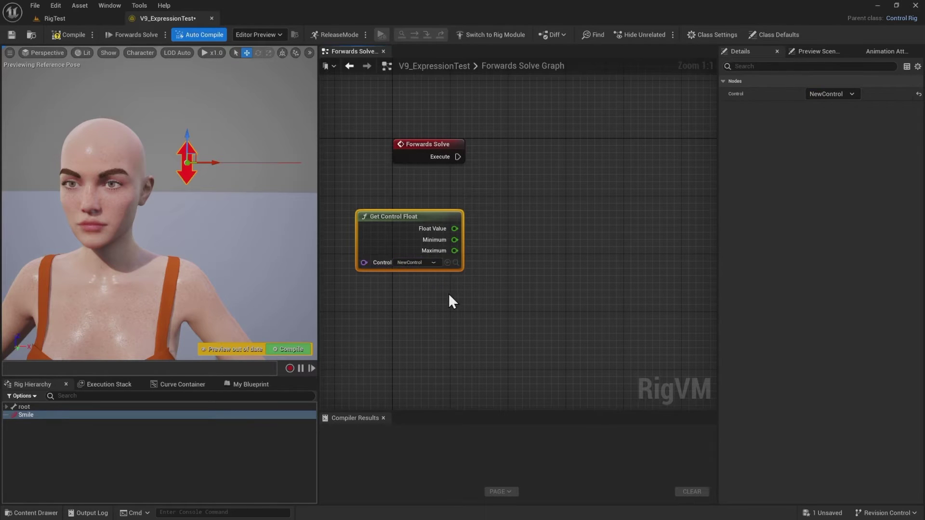
pyautogui.click(68, 36)
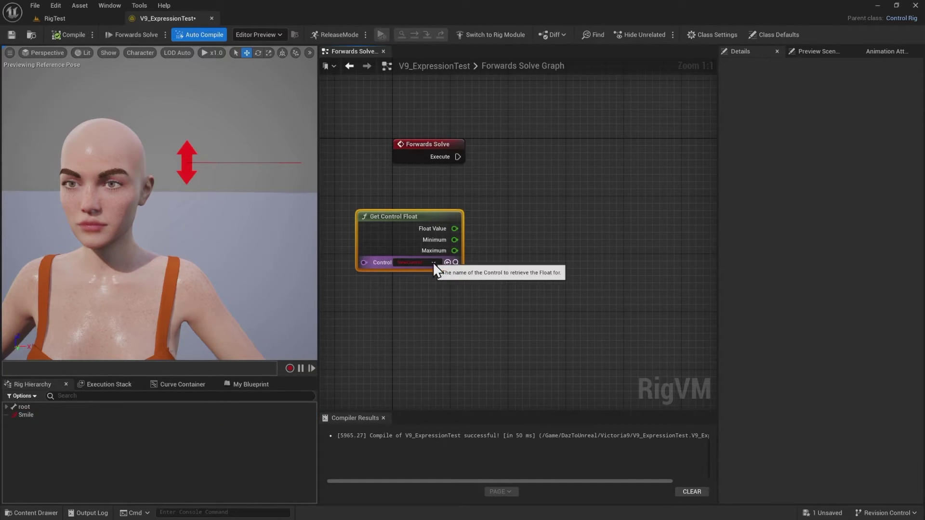
pyautogui.click(419, 262)
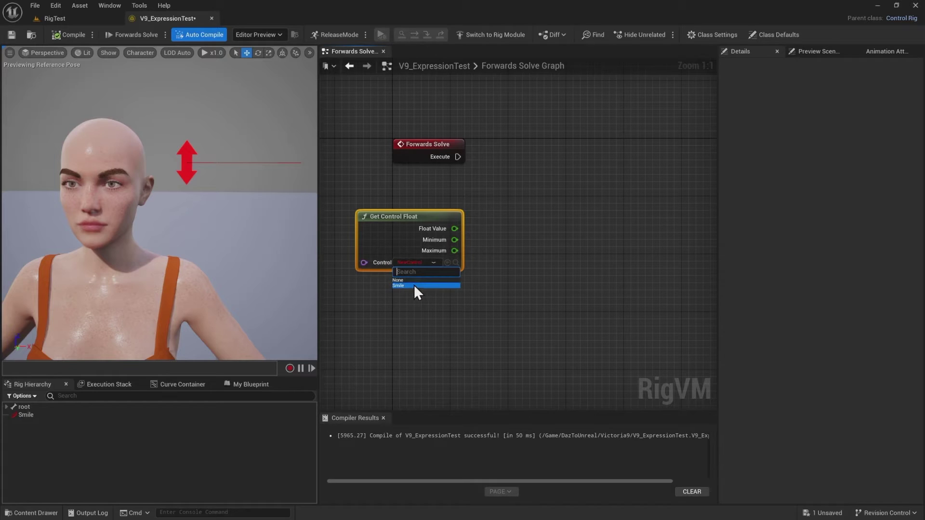
pyautogui.click(413, 285)
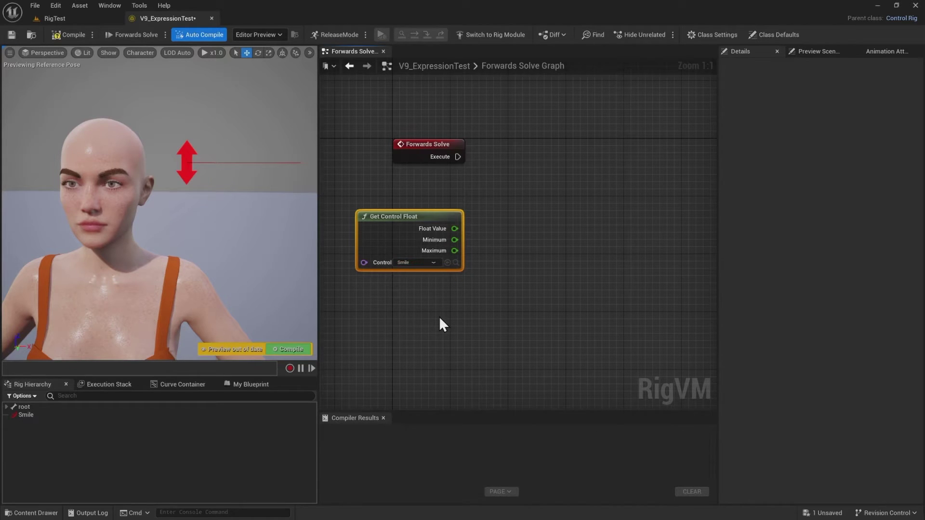
pyautogui.moveTo(440, 318); pyautogui.dragTo(432, 318, button='right')
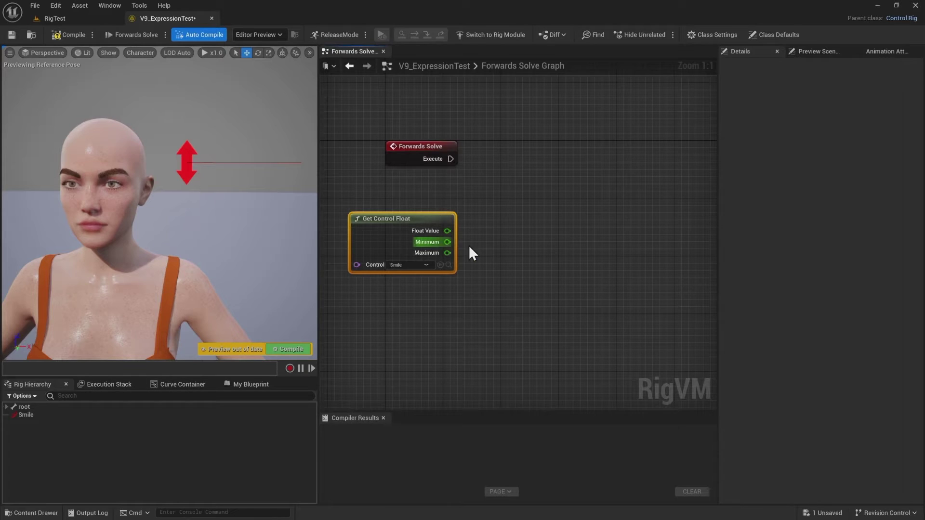
# Add a Set Curve Value node fed by the Float Value output of Get Control Float.
pyautogui.moveTo(447, 231); pyautogui.dragTo(506, 177)
pyautogui.write('set cur')
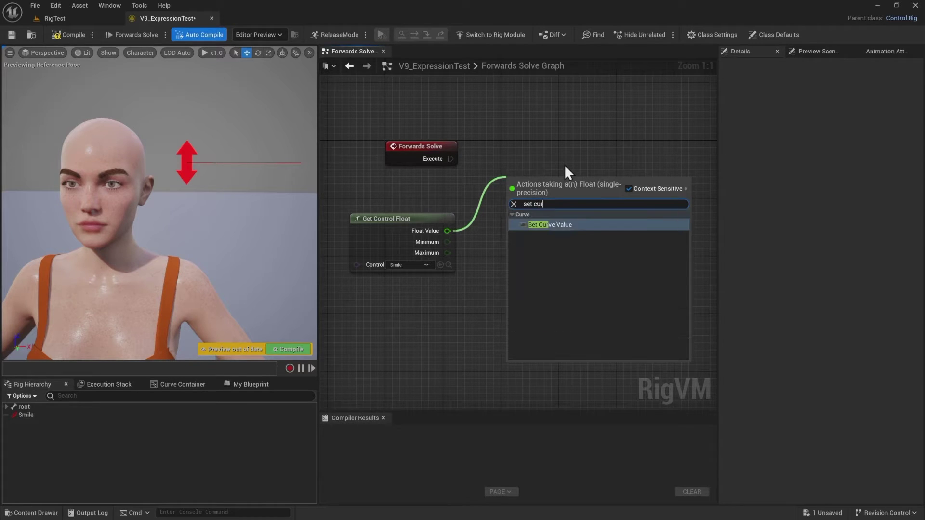
pyautogui.click(575, 225)
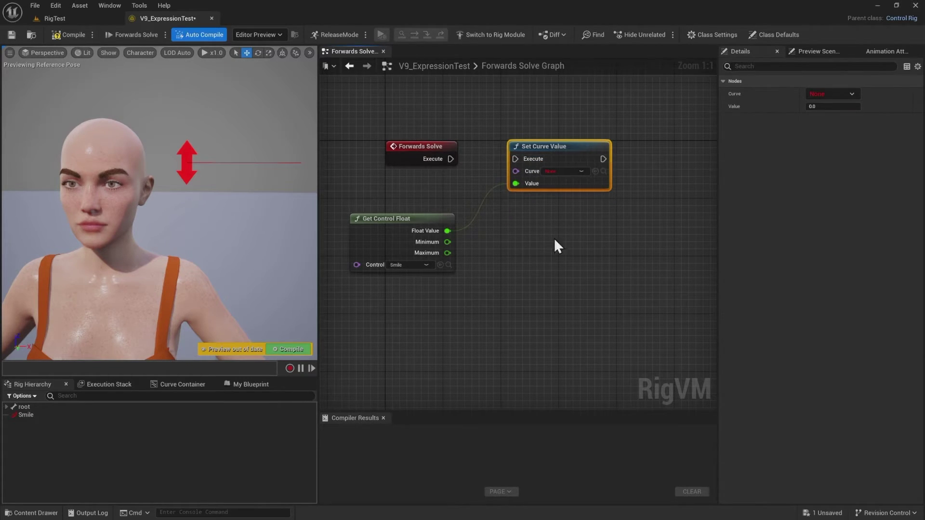
# Set the Set Curve Value node's curve to Smile and connect the Forwards Solve execution to it.
pyautogui.click(578, 172)
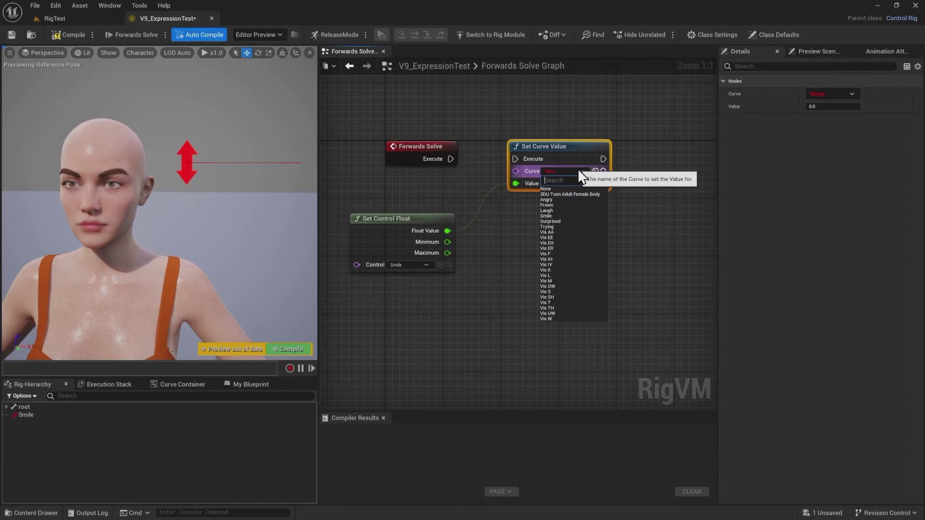
pyautogui.click(558, 216)
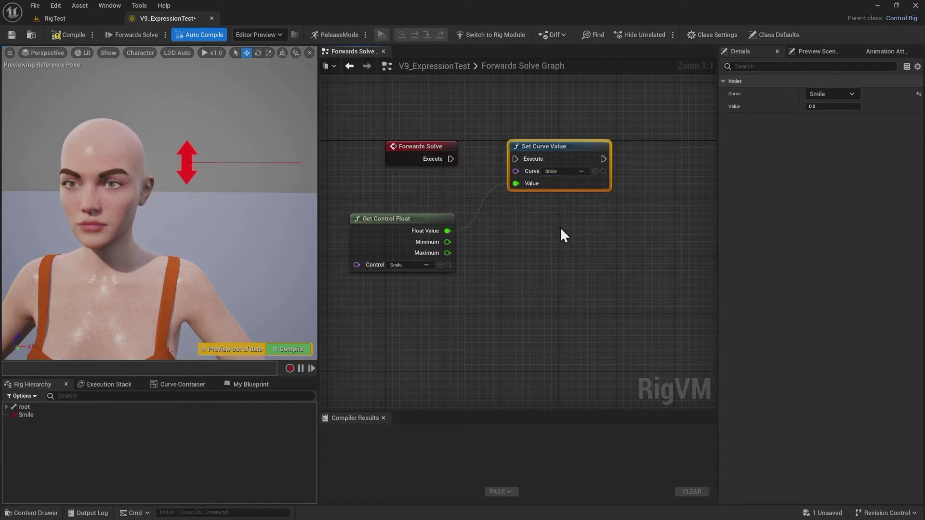
pyautogui.moveTo(450, 158); pyautogui.dragTo(516, 159)
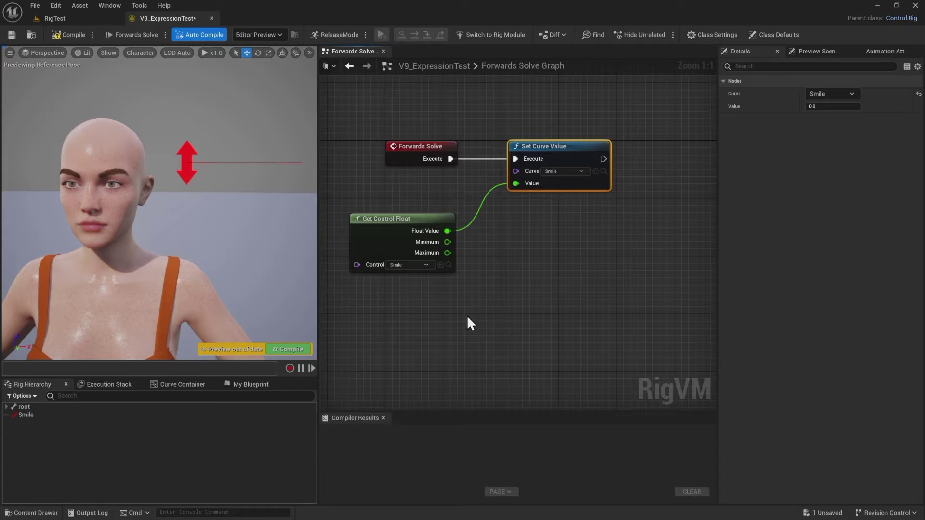
# Test the Smile control in the viewport by sliding it along its axis and back while watching the face.
pyautogui.moveTo(187, 172); pyautogui.dragTo(164, 172, button='right')
pyautogui.click(214, 173)
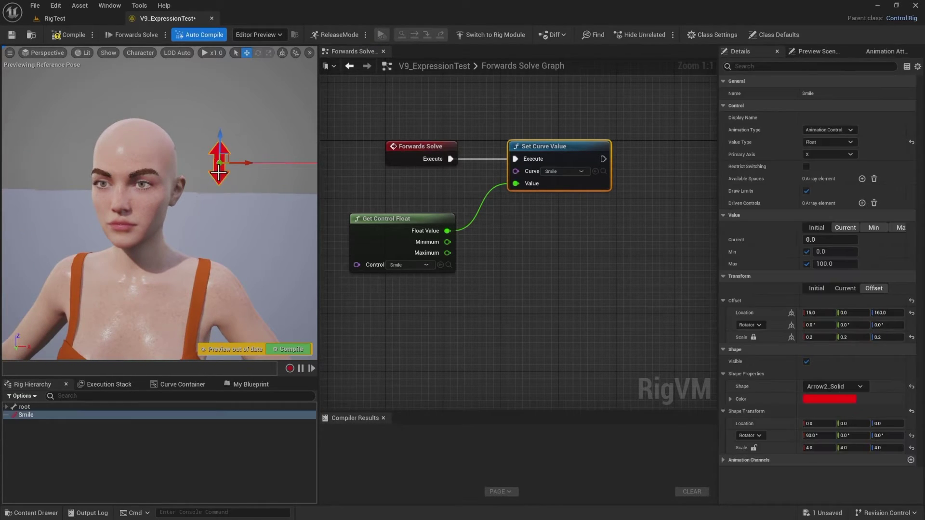
pyautogui.moveTo(233, 162); pyautogui.dragTo(295, 164)
pyautogui.moveTo(285, 203); pyautogui.dragTo(278, 153, button='right')
pyautogui.moveTo(272, 151); pyautogui.dragTo(226, 158)
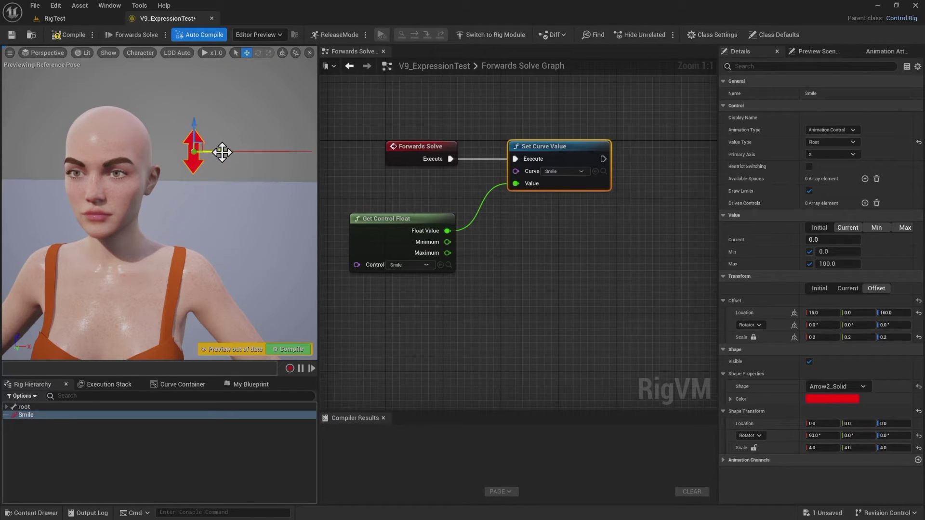
pyautogui.moveTo(222, 152)
pyautogui.mouseDown()
pyautogui.moveTo(316, 153)
pyautogui.moveTo(220, 159)
pyautogui.mouseUp()
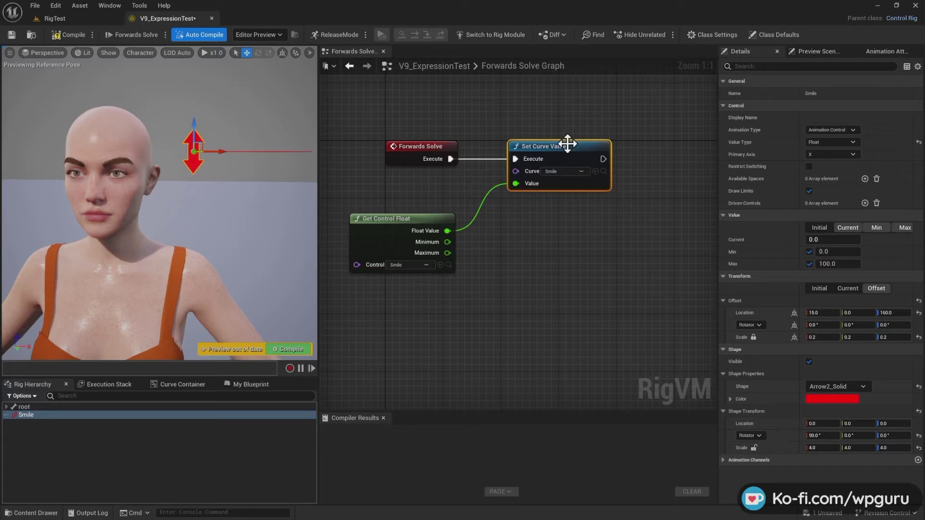
# Move Set Curve Value farther away, break its value link, and add a Divide node fed by Get Control Float's Float Value.
pyautogui.moveTo(566, 143); pyautogui.dragTo(646, 143)
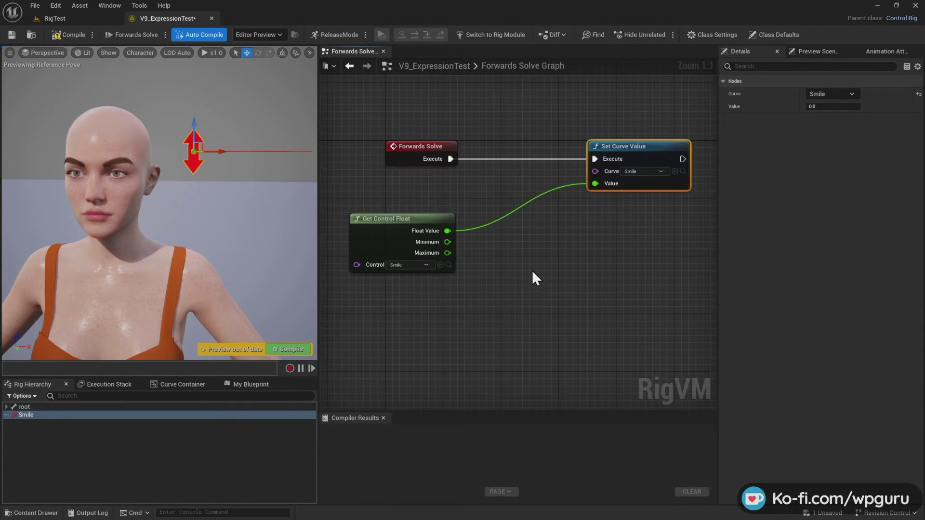
pyautogui.keyDown('alt'); pyautogui.click(448, 231); pyautogui.keyUp('alt')
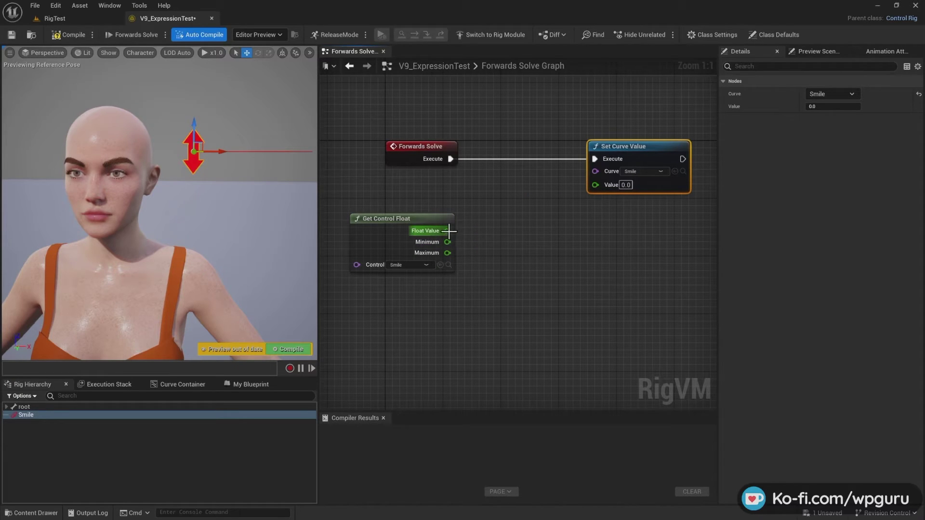
pyautogui.moveTo(448, 231); pyautogui.dragTo(534, 213)
pyautogui.write('divi')
pyautogui.press('Return')
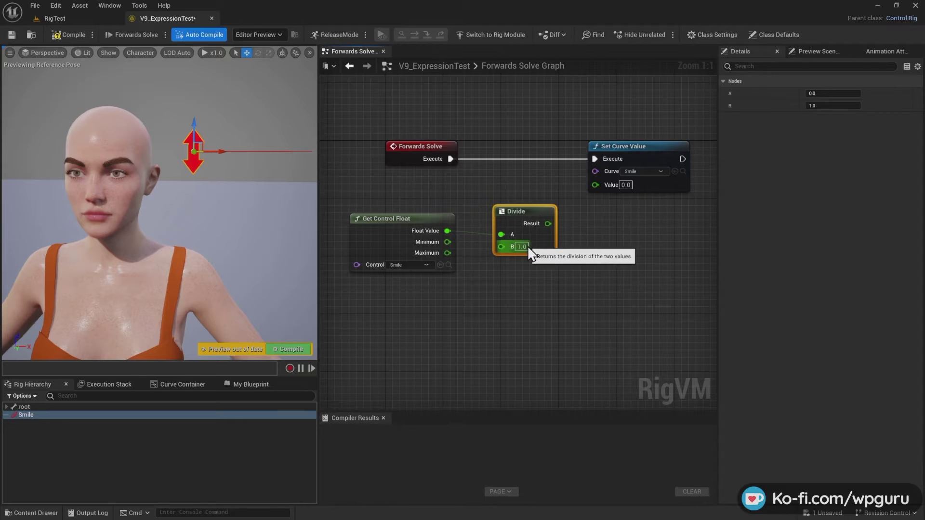
# Set the Divide node's B to 100 and connect its Result to the Value input of Set Curve Value.
pyautogui.click(522, 247)
pyautogui.write('100')
pyautogui.press('Return')
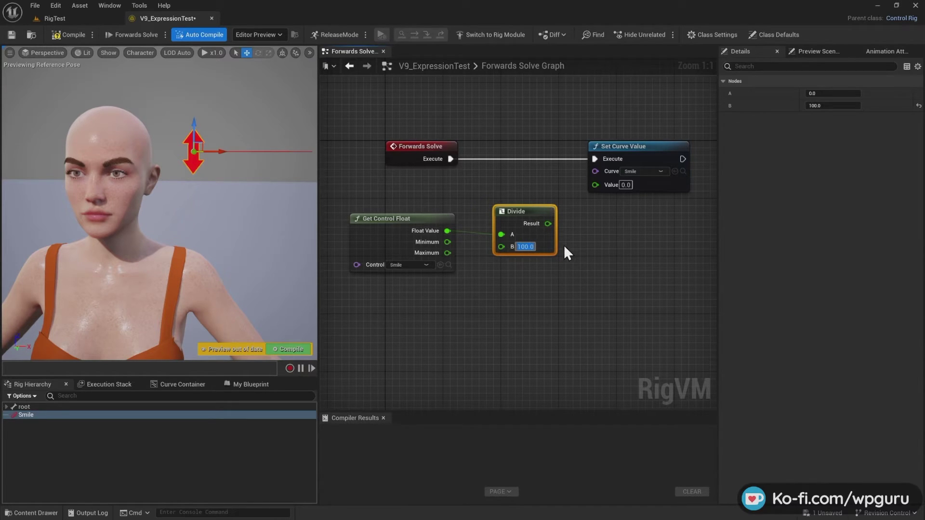
pyautogui.moveTo(547, 223); pyautogui.dragTo(526, 198)
# Test the Smile control by sliding it along its axis in the viewport while viewing the face from different angles.
pyautogui.moveTo(221, 149)
pyautogui.mouseDown()
pyautogui.moveTo(314, 151)
pyautogui.moveTo(207, 152)
pyautogui.moveTo(301, 150)
pyautogui.moveTo(231, 160)
pyautogui.mouseUp()
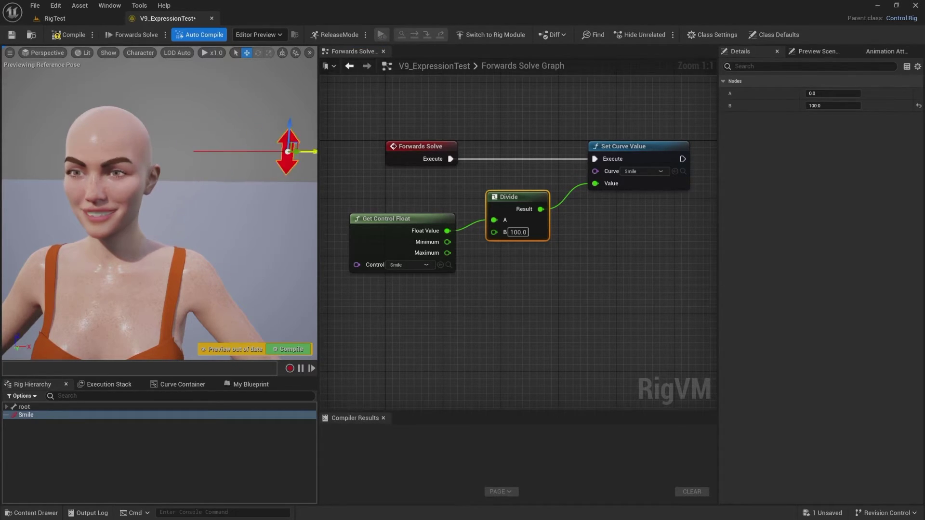
pyautogui.moveTo(314, 151)
pyautogui.mouseDown()
pyautogui.moveTo(278, 151)
pyautogui.moveTo(314, 152)
pyautogui.mouseUp()
pyautogui.keyDown('alt'); pyautogui.moveTo(274, 198); pyautogui.dragTo(265, 174); pyautogui.keyUp('alt')
pyautogui.keyDown('alt'); pyautogui.moveTo(265, 174); pyautogui.dragTo(275, 200, button='middle'); pyautogui.keyUp('alt')
pyautogui.keyDown('alt'); pyautogui.moveTo(291, 156); pyautogui.dragTo(283, 150); pyautogui.keyUp('alt')
pyautogui.moveTo(291, 156)
pyautogui.keyDown('alt'); pyautogui.mouseDown(button='middle')
pyautogui.moveTo(291, 200)
pyautogui.moveTo(291, 156)
pyautogui.mouseUp(button='middle'); pyautogui.keyUp('alt')
pyautogui.moveTo(290, 149)
pyautogui.mouseDown()
pyautogui.moveTo(238, 150)
pyautogui.moveTo(313, 149)
pyautogui.moveTo(212, 150)
pyautogui.moveTo(289, 150)
pyautogui.mouseUp()
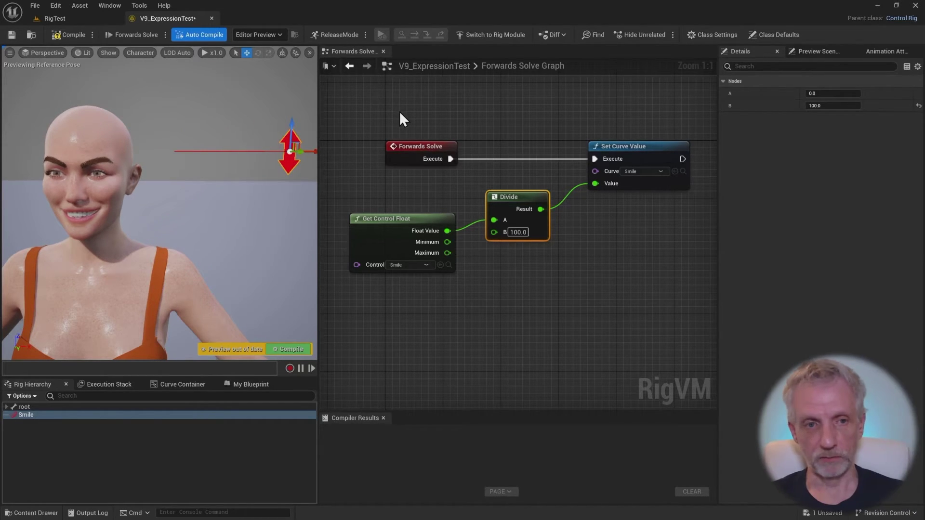
pyautogui.moveTo(569, 310); pyautogui.dragTo(563, 296, button='right')
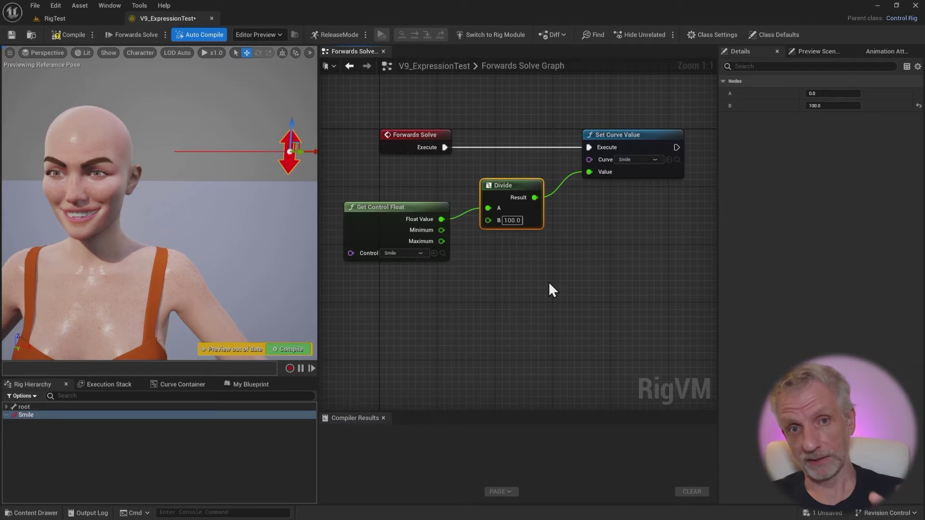
pyautogui.moveTo(548, 279); pyautogui.dragTo(544, 276, button='right')
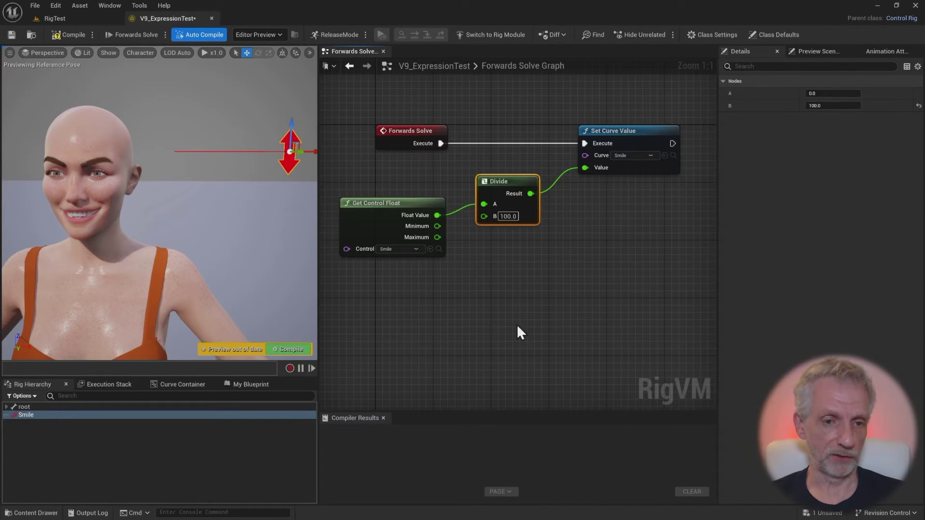
pyautogui.moveTo(522, 322)
pyautogui.mouseDown(button='right')
pyautogui.moveTo(488, 325)
pyautogui.moveTo(519, 325)
pyautogui.mouseUp(button='right')
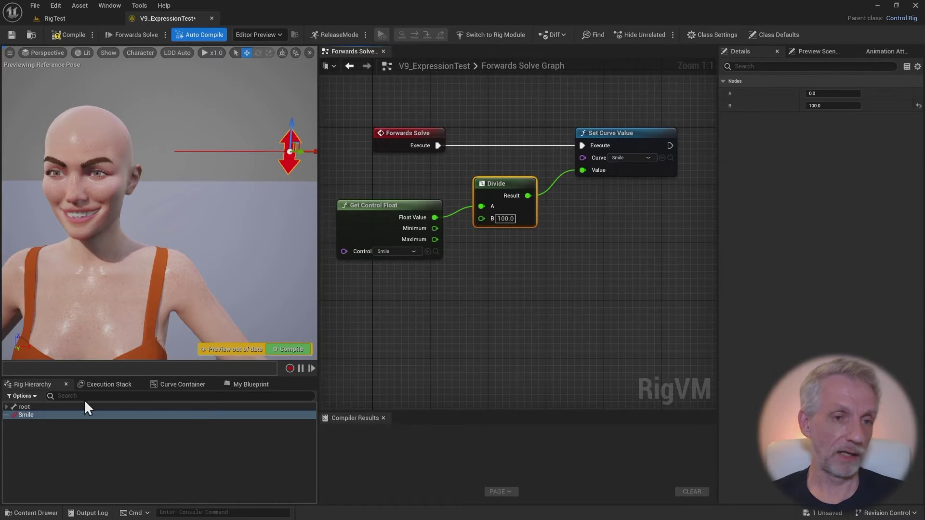
pyautogui.moveTo(471, 281); pyautogui.dragTo(489, 295, button='right')
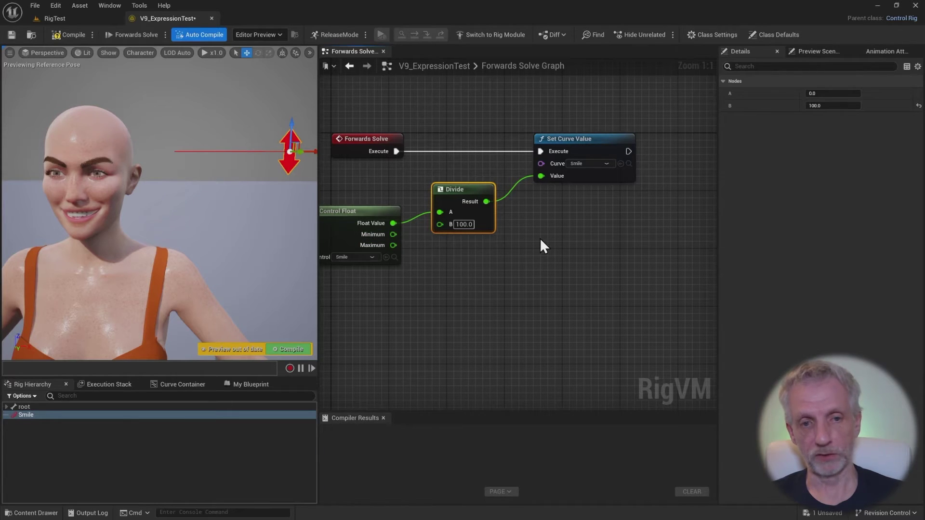
# Add a Backwards Solve event to the graph below the Get Control Float node.
pyautogui.moveTo(540, 238); pyautogui.dragTo(587, 228, button='right')
pyautogui.moveTo(531, 260); pyautogui.dragTo(508, 243, button='right')
pyautogui.rightClick(396, 307)
pyautogui.write('back')
pyautogui.press('Return')
# Add a Set Control Float node and place it beside the Backwards Solve event.
pyautogui.rightClick(375, 343)
pyautogui.write('set')
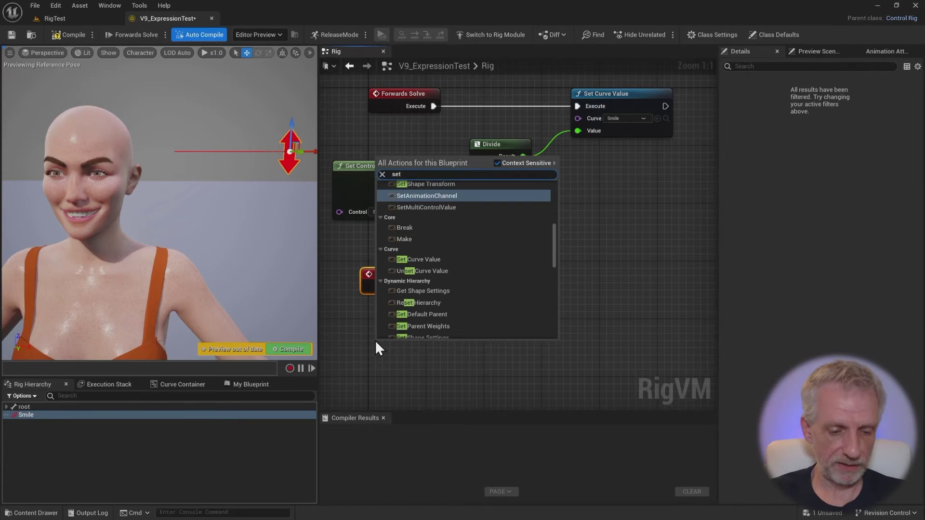
pyautogui.write(' floa')
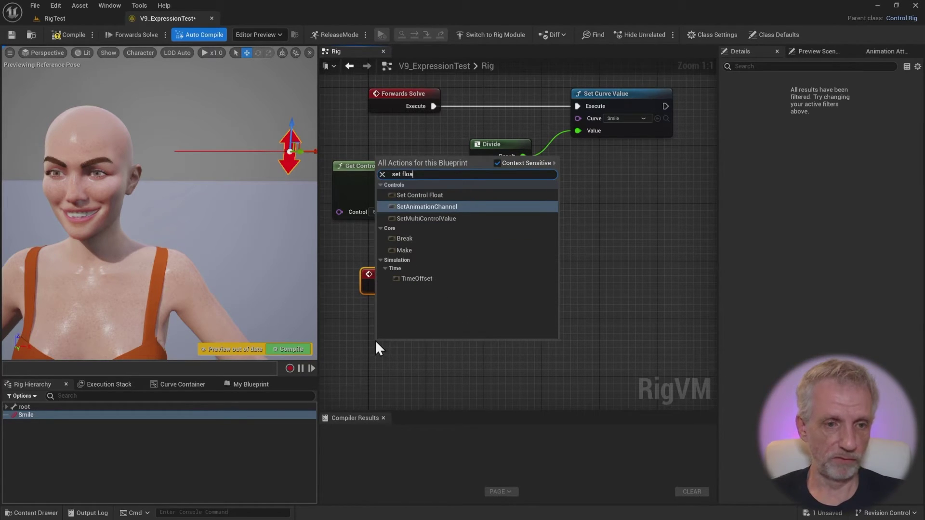
pyautogui.click(446, 195)
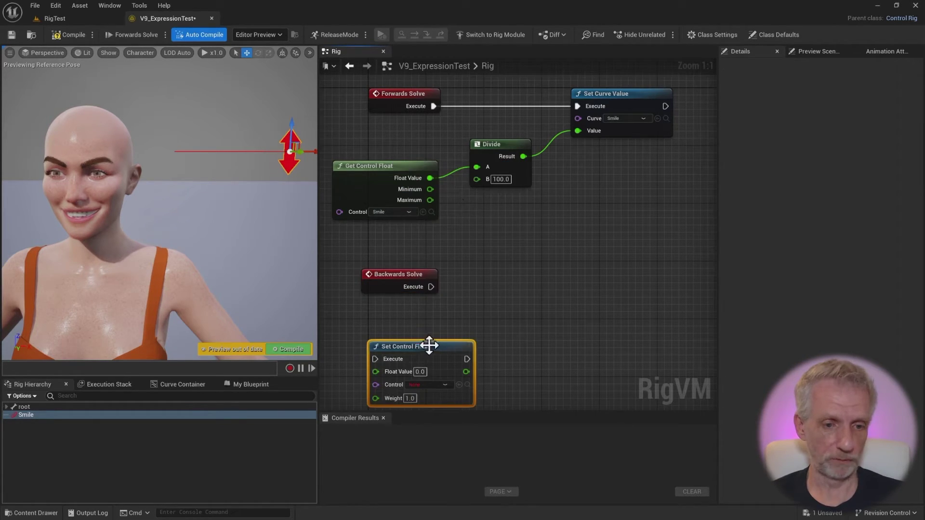
pyautogui.moveTo(430, 344); pyautogui.dragTo(530, 272)
# Connect the Backwards Solve execution to Set Control Float and set that node's control to Smile.
pyautogui.moveTo(431, 287); pyautogui.dragTo(481, 288)
pyautogui.click(545, 313)
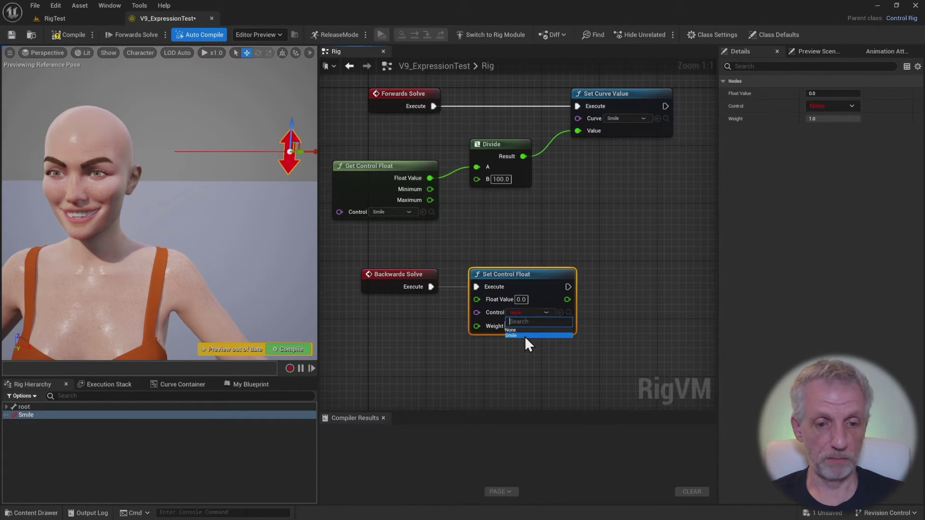
pyautogui.click(524, 336)
pyautogui.moveTo(528, 369)
pyautogui.mouseDown(button='right')
pyautogui.moveTo(521, 350)
pyautogui.moveTo(536, 341)
pyautogui.moveTo(528, 369)
pyautogui.mouseUp(button='right')
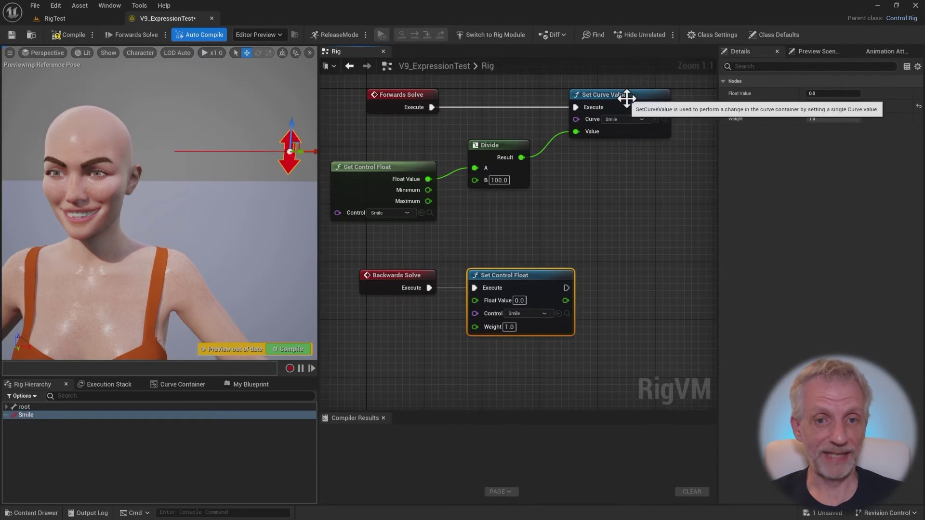
# Add a Get Curve Value node below the Backwards Solve event and set its curve to Smile.
pyautogui.moveTo(621, 284); pyautogui.dragTo(614, 227, button='right')
pyautogui.rightClick(432, 314)
pyautogui.write('get curve')
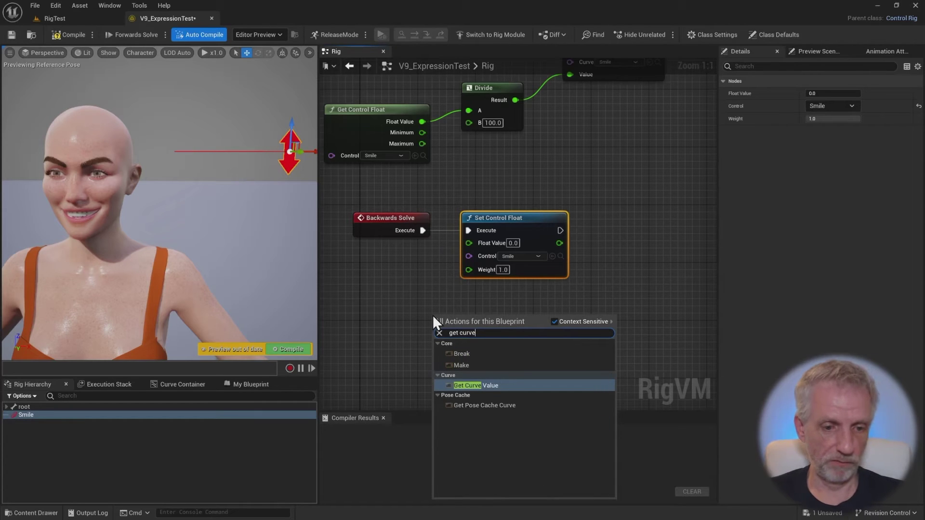
pyautogui.click(498, 386)
pyautogui.moveTo(489, 323); pyautogui.dragTo(405, 306)
pyautogui.moveTo(421, 308); pyautogui.dragTo(530, 298, button='right')
pyautogui.moveTo(530, 298); pyautogui.dragTo(493, 277)
pyautogui.click(486, 309)
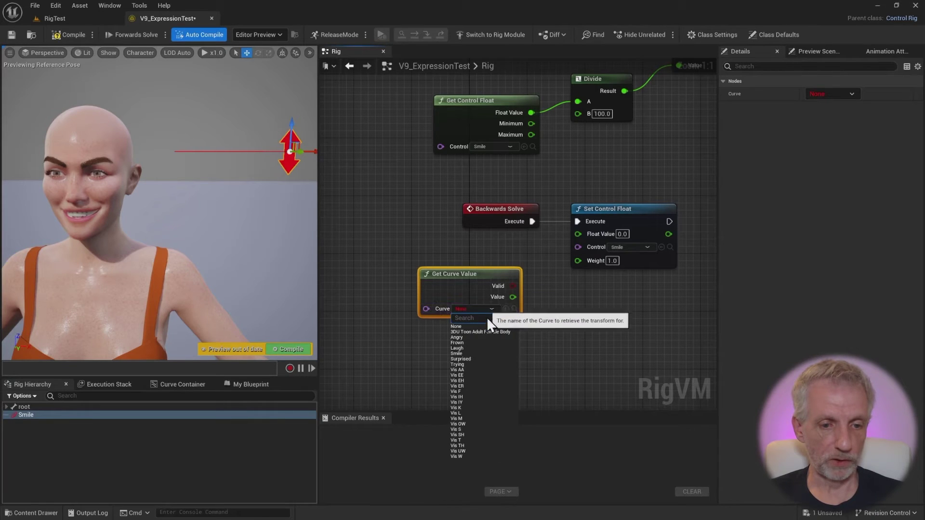
pyautogui.click(465, 353)
pyautogui.moveTo(475, 274); pyautogui.dragTo(461, 259)
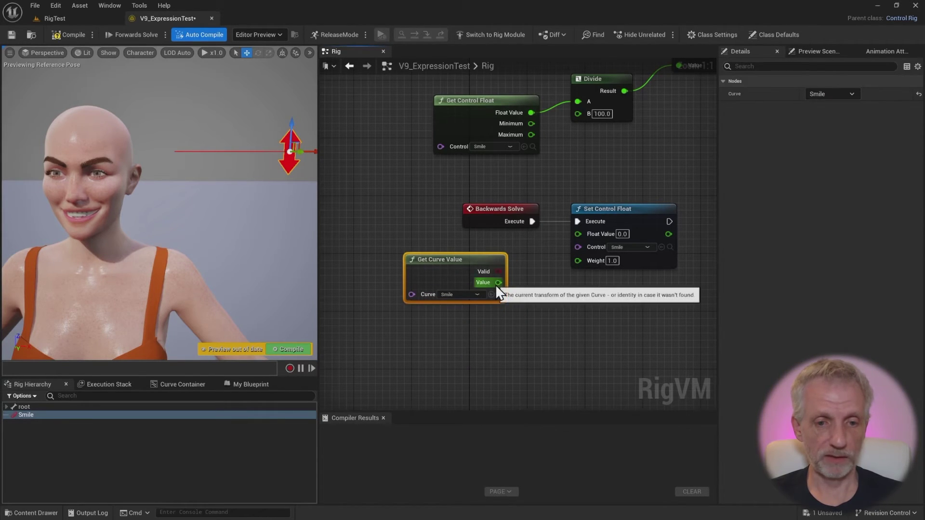
# Insert a Multiply node with B set to 100 between Get Curve Value's Value output and Set Control Float's Float Value input.
pyautogui.moveTo(499, 282); pyautogui.dragTo(533, 279)
pyautogui.moveTo(484, 345); pyautogui.dragTo(406, 361, button='right')
pyautogui.click(401, 268)
pyautogui.click(401, 272)
pyautogui.moveTo(400, 274); pyautogui.dragTo(356, 275)
pyautogui.moveTo(406, 298); pyautogui.dragTo(515, 287, button='right')
pyautogui.moveTo(484, 287); pyautogui.dragTo(609, 239)
pyautogui.write('multi')
pyautogui.press('Return')
pyautogui.moveTo(617, 301); pyautogui.dragTo(550, 300, button='right')
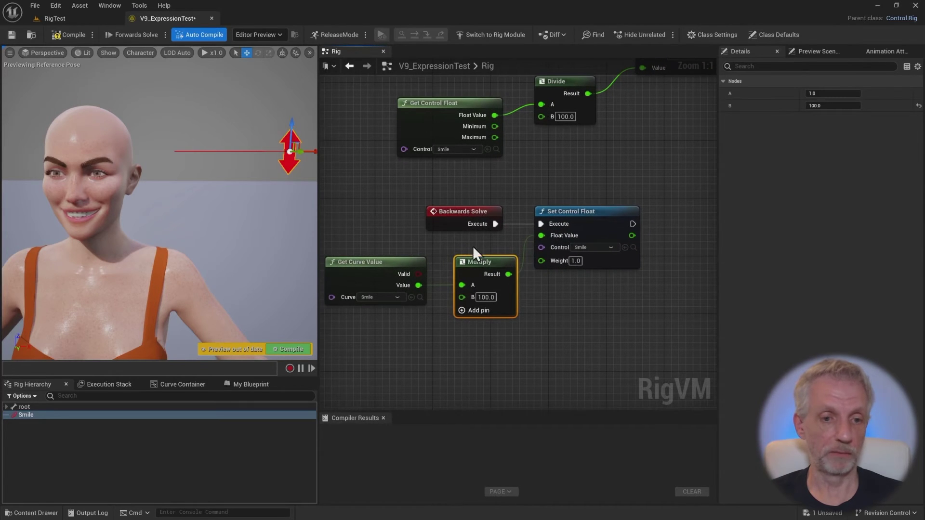
# Select the whole Backwards Solve node group and line it up beneath the Forwards Solve group.
pyautogui.click(429, 212)
pyautogui.scroll(-2, 516, 267)
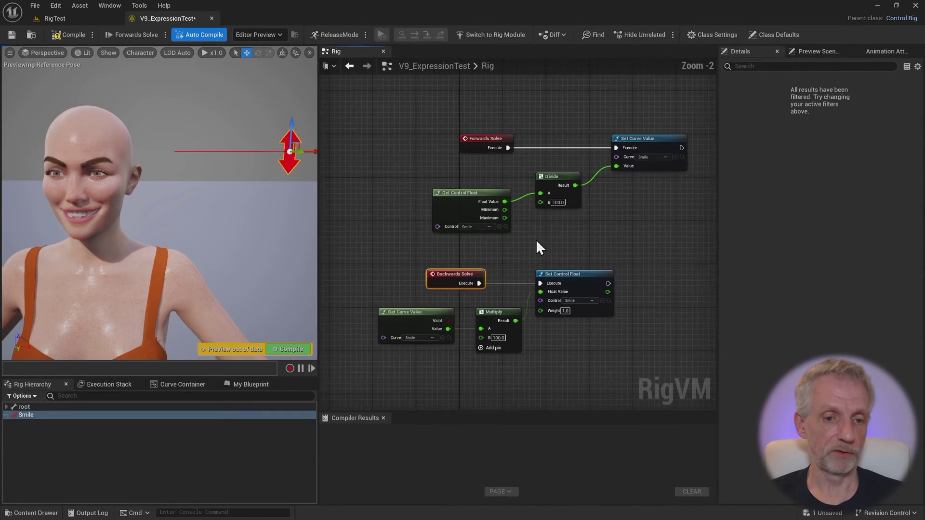
pyautogui.moveTo(536, 240); pyautogui.dragTo(480, 236, button='right')
pyautogui.moveTo(366, 244); pyautogui.dragTo(558, 325)
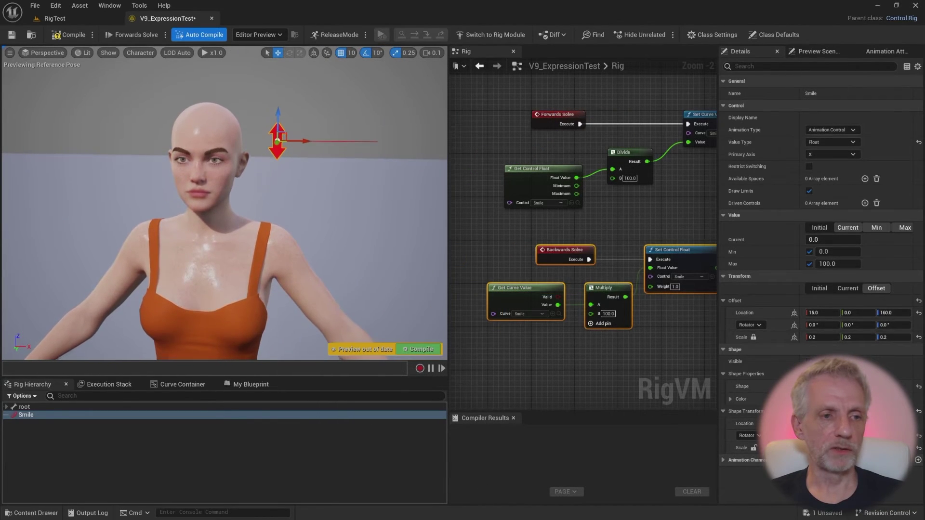
# Save and compile the V9_ExpressionTest control rig.
pyautogui.moveTo(225, 217); pyautogui.dragTo(222, 195, button='right')
pyautogui.hotkey('ctrl', 's')
pyautogui.click(74, 35)
# Return to the RigTest level and open the level sequence of the V9_Expressions_Take1 actor.
pyautogui.click(103, 17)
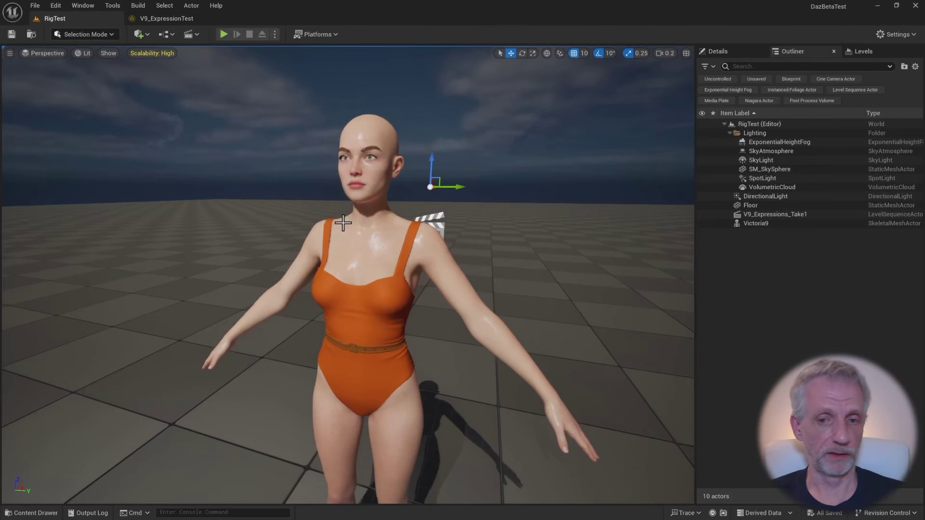
pyautogui.click(796, 215)
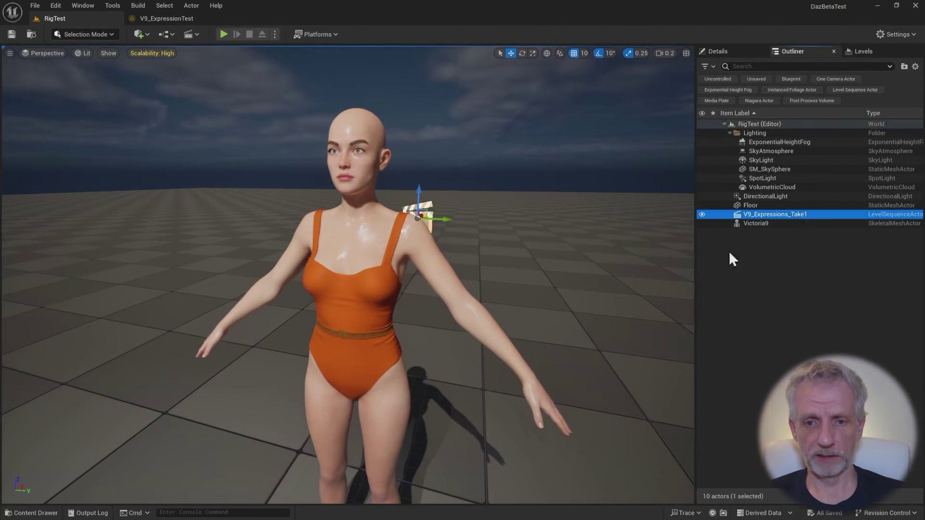
pyautogui.click(727, 54)
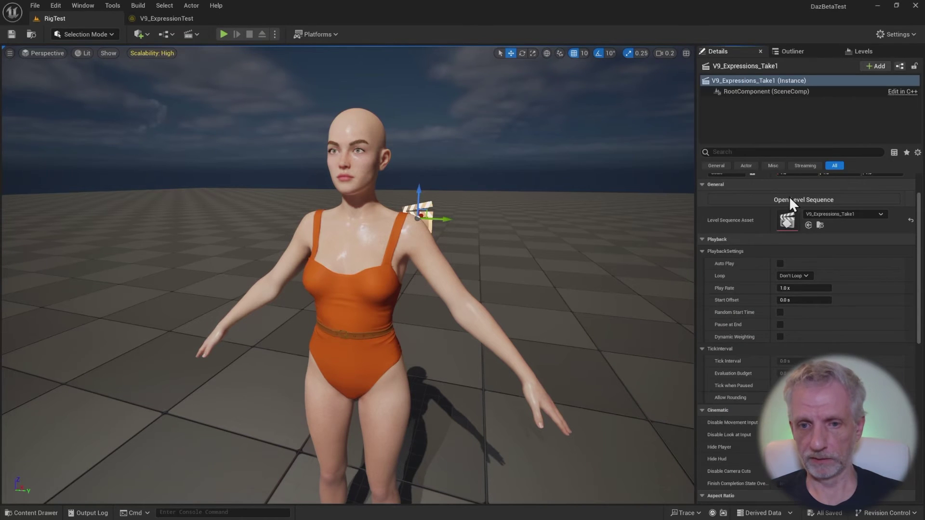
pyautogui.click(789, 196)
pyautogui.moveTo(524, 263); pyautogui.dragTo(514, 238, button='right')
# Expand the Victoria9 track in Sequencer and examine its V9_Expressions and V9_Visemes control rig tracks.
pyautogui.click(191, 395)
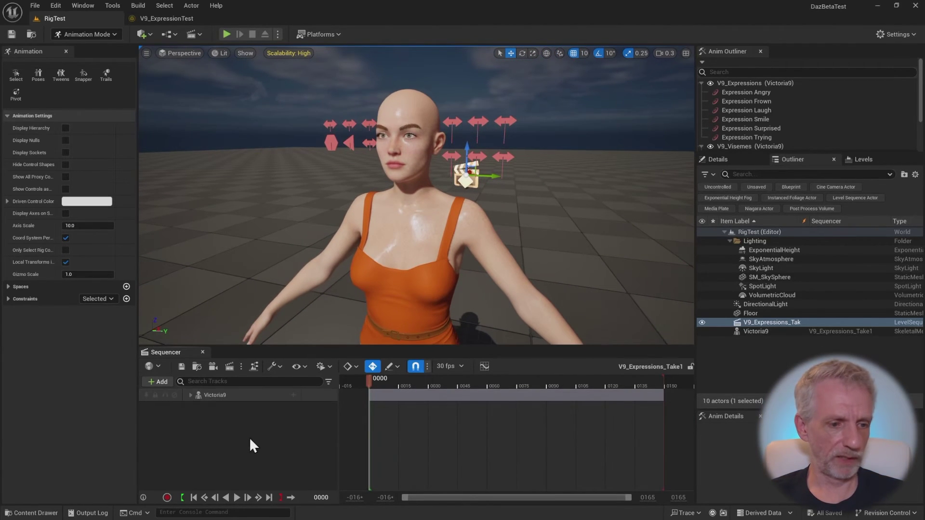
pyautogui.click(190, 396)
pyautogui.click(195, 435)
pyautogui.click(194, 435)
pyautogui.click(195, 448)
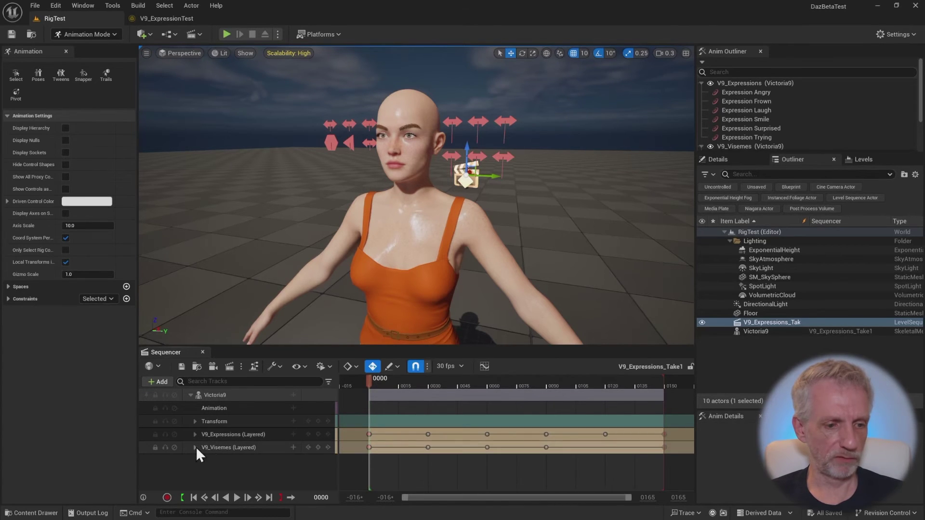
pyautogui.click(257, 446)
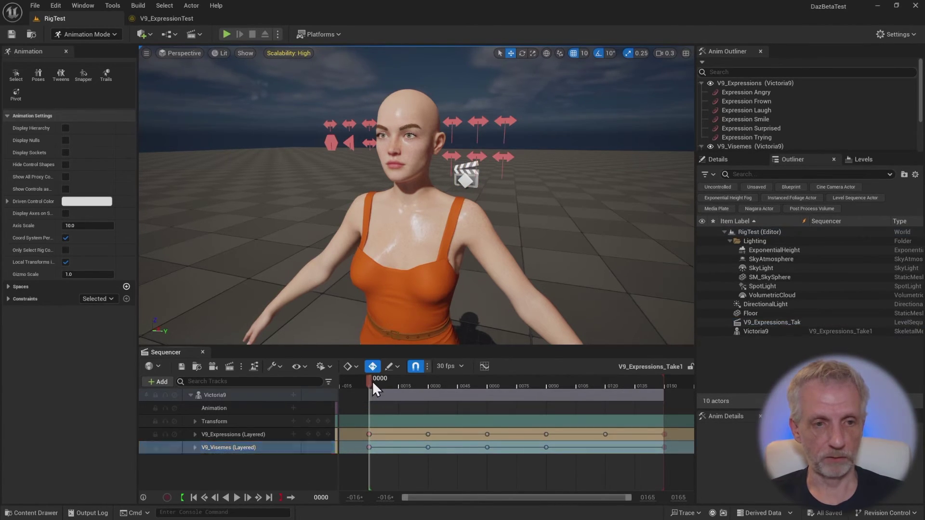
# Play the sequence from the start with looping enabled and watch the facial animation up close, then stop playback.
pyautogui.moveTo(374, 381)
pyautogui.mouseDown()
pyautogui.moveTo(632, 386)
pyautogui.moveTo(360, 374)
pyautogui.mouseUp()
pyautogui.click(236, 497)
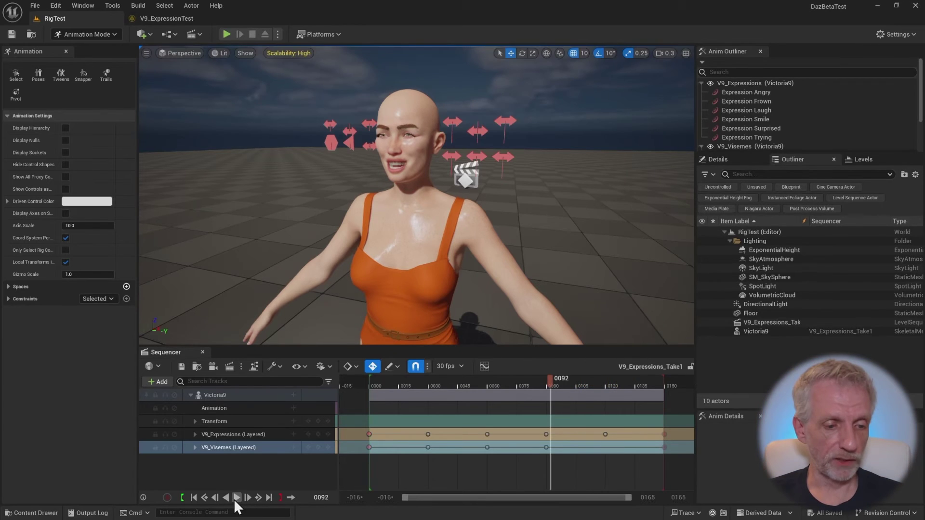
pyautogui.click(235, 499)
pyautogui.click(289, 498)
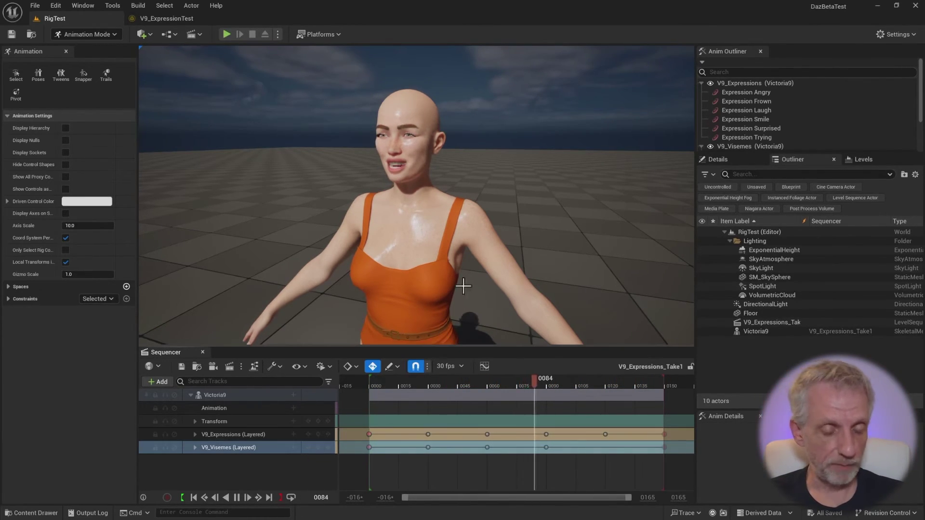
pyautogui.press('w')
pyautogui.moveTo(460, 284); pyautogui.dragTo(451, 275, button='right')
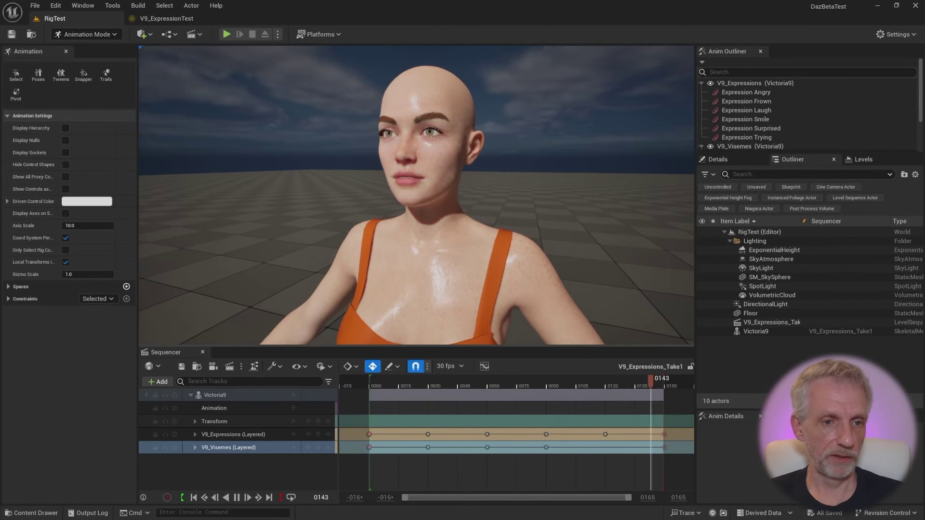
pyautogui.click(236, 497)
# Delete the Victoria9 track with all its animation from the V9_Expressions_Take1 sequence.
pyautogui.click(232, 395)
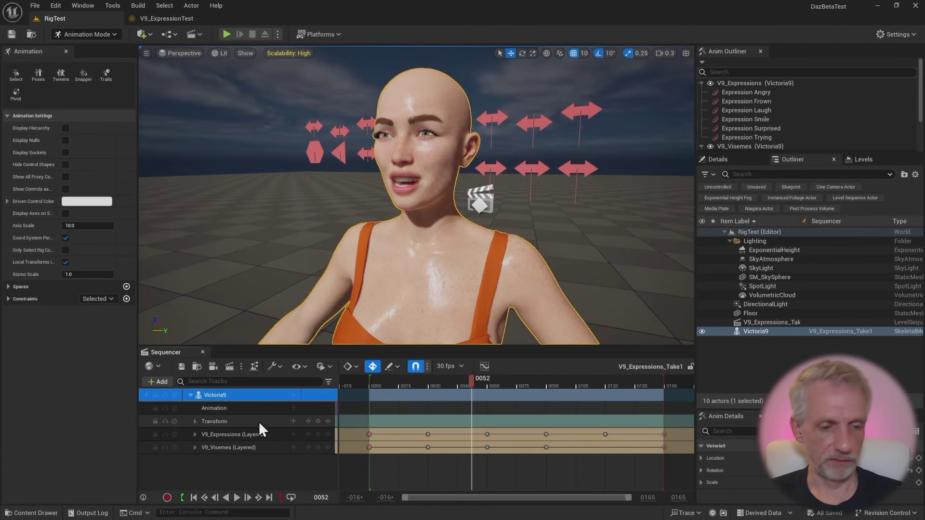
pyautogui.press('Delete')
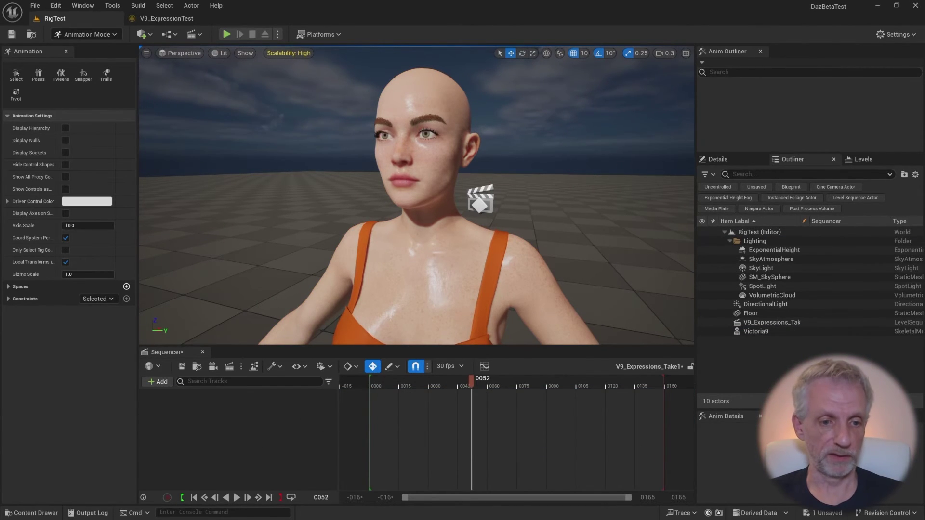
# Select the Victoria9 character in the level and add it to the empty sequence as an actor track.
pyautogui.click(466, 289)
pyautogui.press('f')
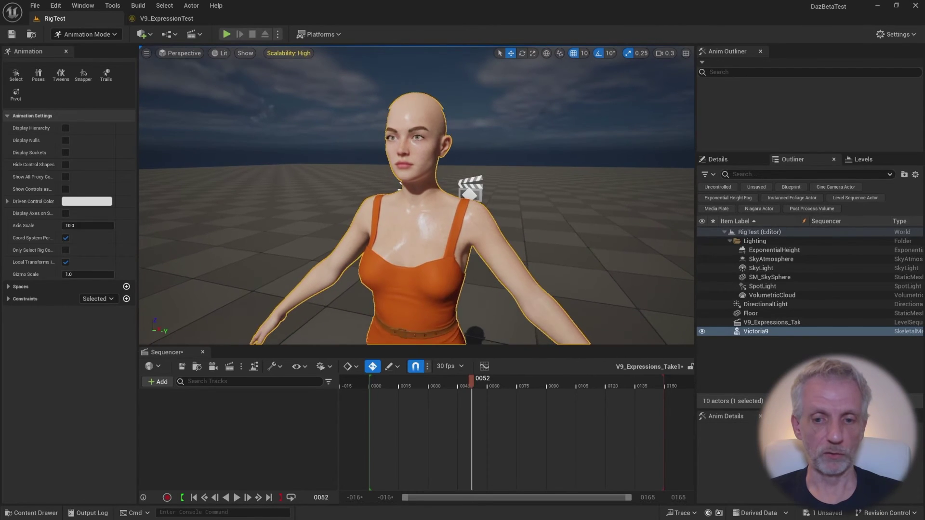
pyautogui.click(162, 381)
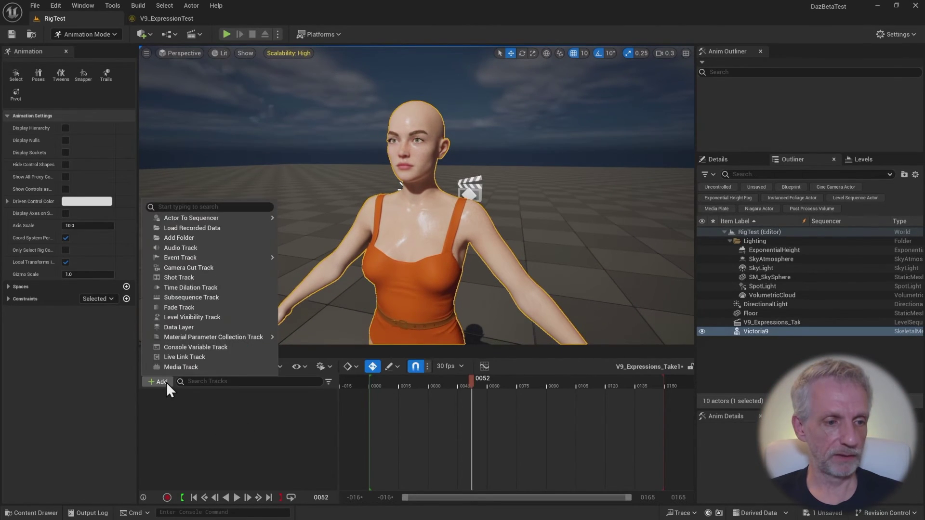
pyautogui.moveTo(223, 217)
pyautogui.click(357, 222)
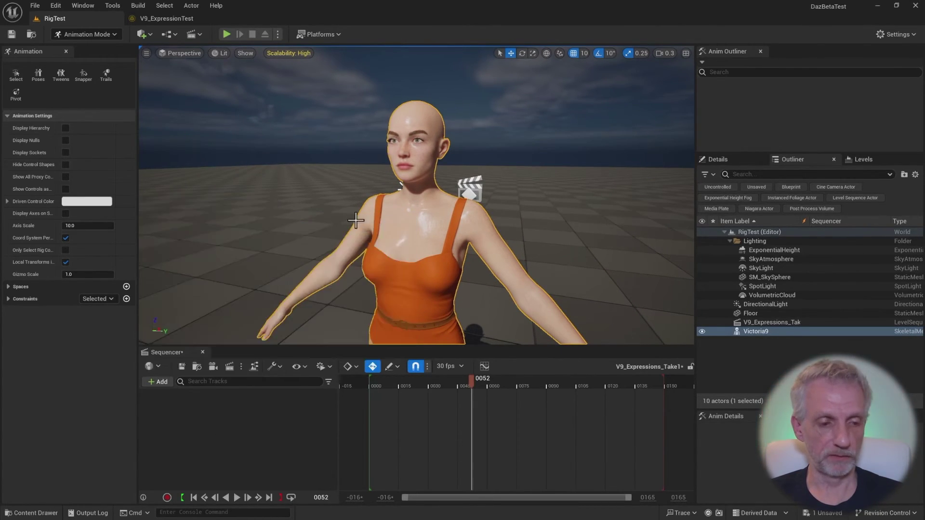
# Add the V9_Visemes control rig to the Victoria9 track as a layered control rig.
pyautogui.click(192, 396)
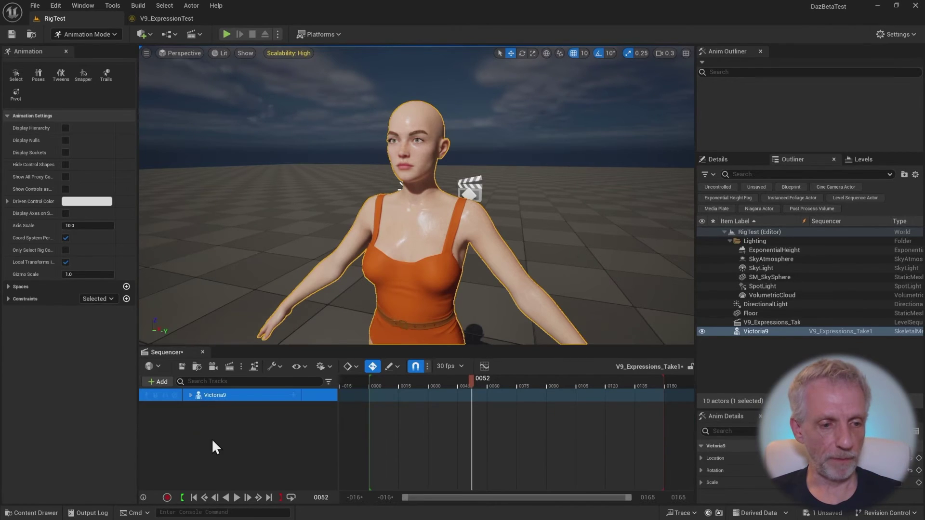
pyautogui.click(293, 395)
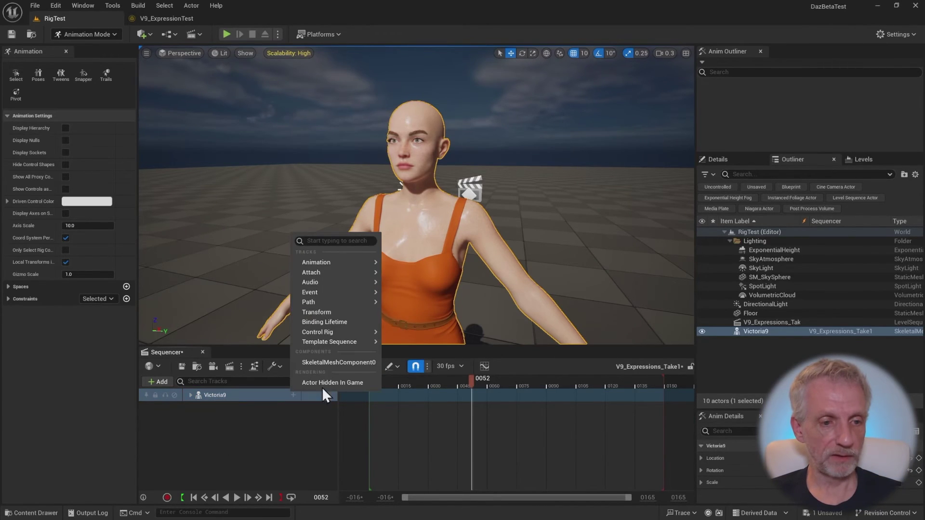
pyautogui.moveTo(357, 328)
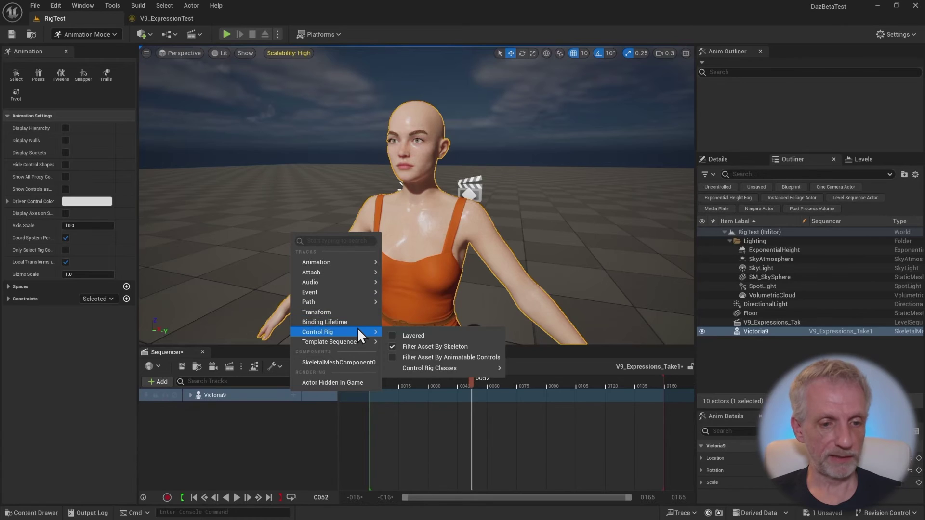
pyautogui.moveTo(452, 370)
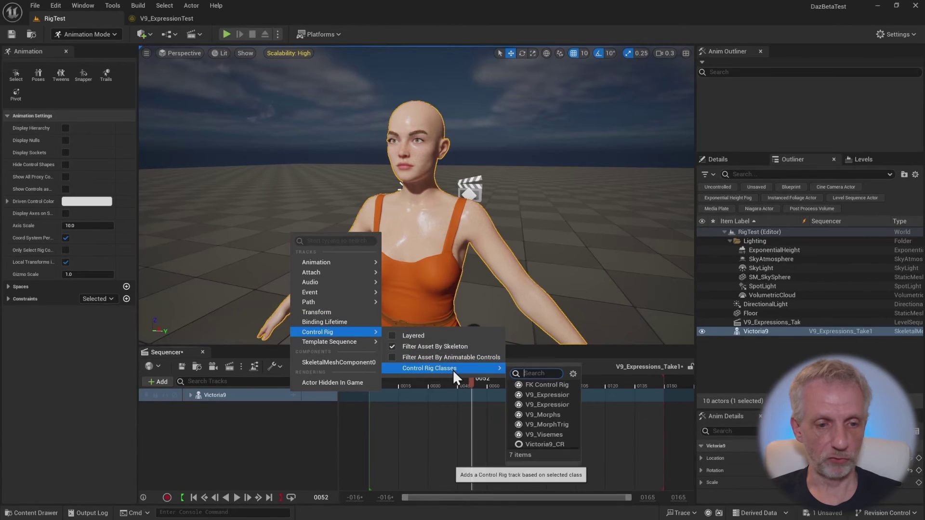
pyautogui.click(392, 336)
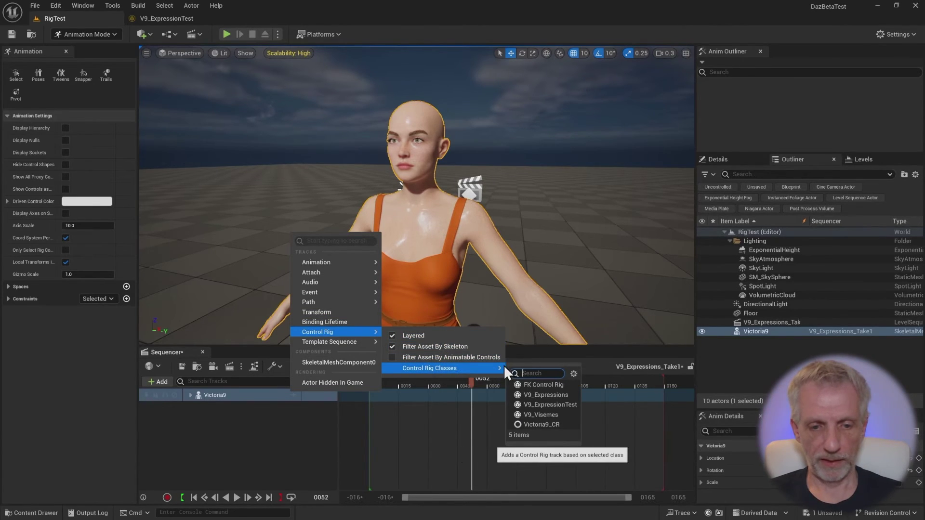
pyautogui.click(558, 415)
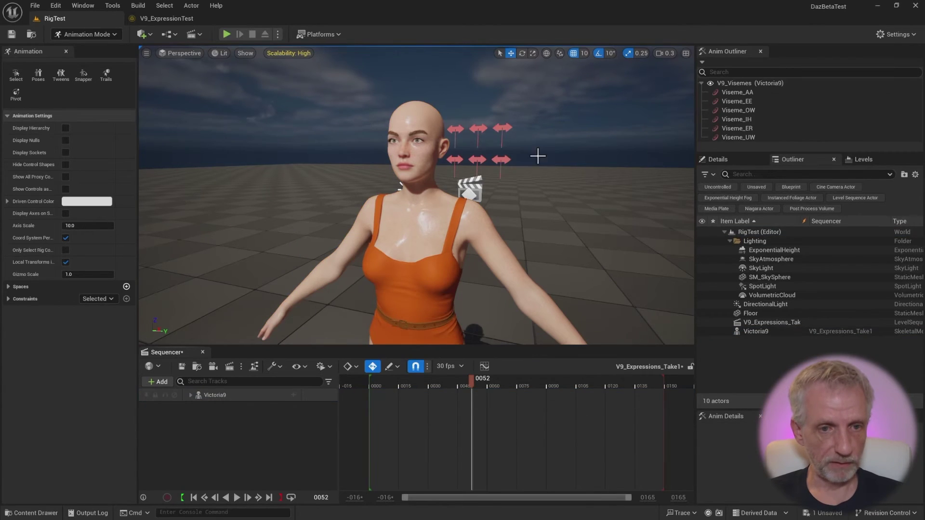
# Expand the Victoria9 track and key all V9_Visemes controls at frame 0.
pyautogui.click(191, 395)
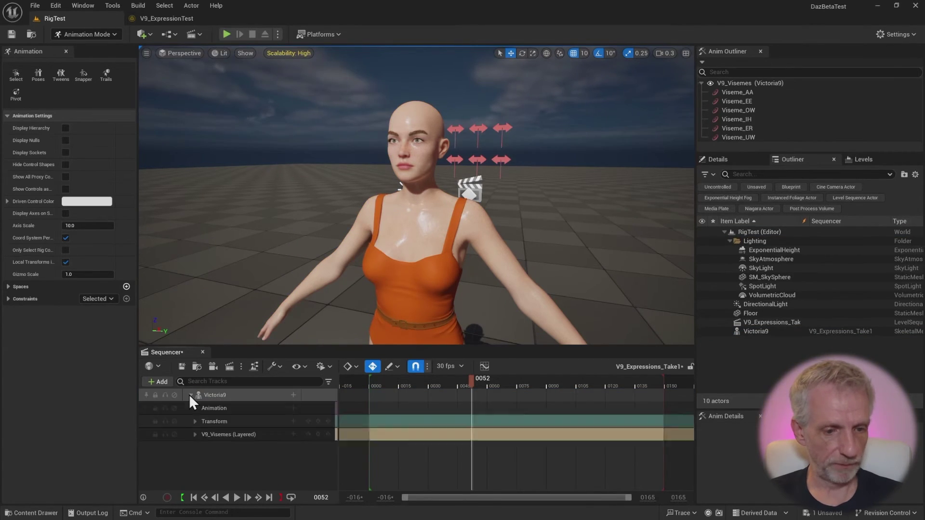
pyautogui.moveTo(465, 383); pyautogui.dragTo(356, 386)
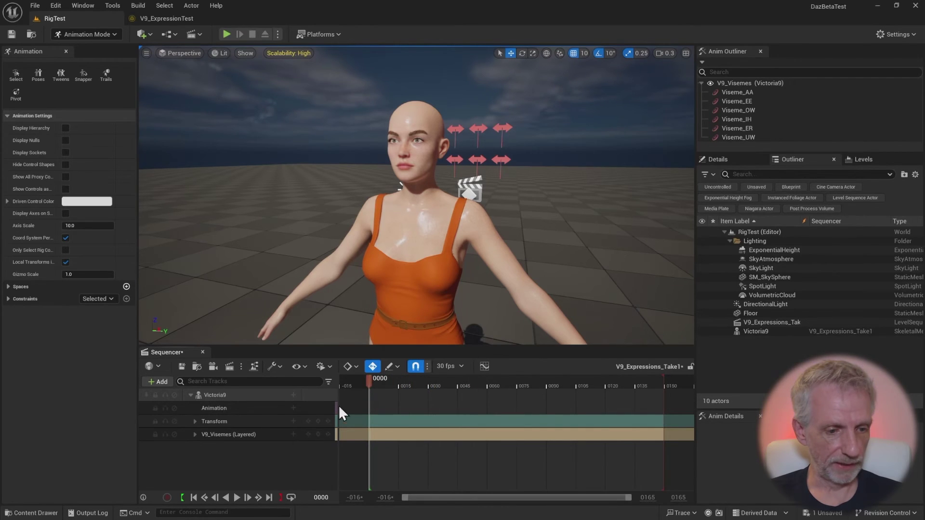
pyautogui.click(317, 435)
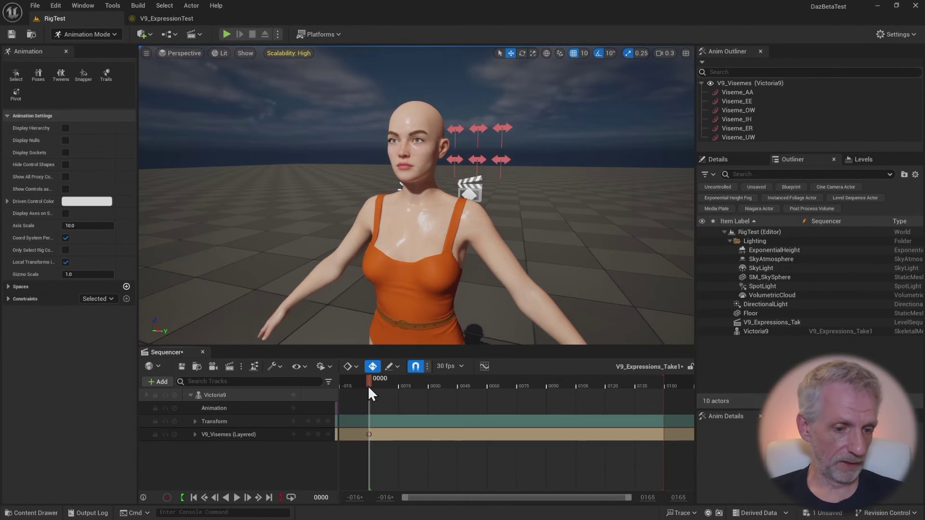
# Set a key on the Viseme_UW control at frame 30.
pyautogui.moveTo(369, 382); pyautogui.dragTo(430, 383)
pyautogui.moveTo(498, 180)
pyautogui.mouseDown(button='right')
pyautogui.moveTo(492, 186)
pyautogui.moveTo(514, 180)
pyautogui.mouseUp(button='right')
pyautogui.moveTo(423, 174); pyautogui.dragTo(424, 175, button='right')
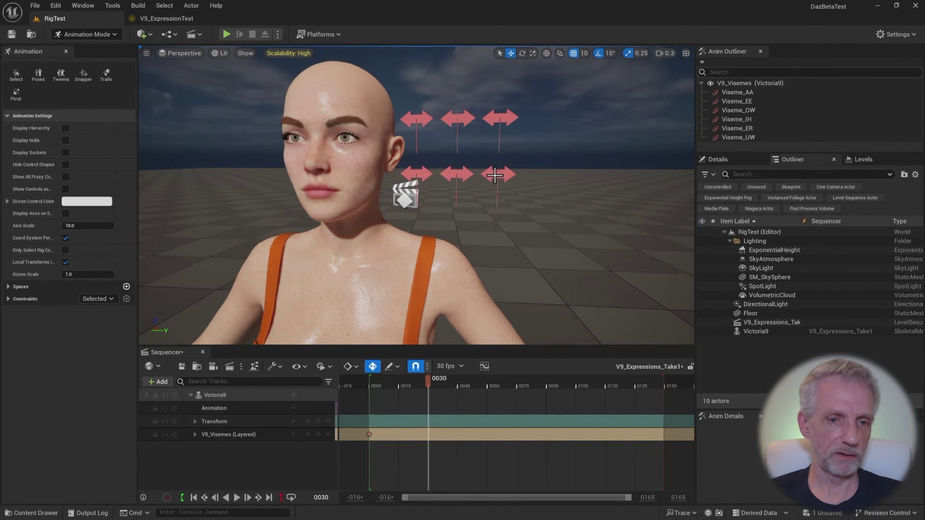
pyautogui.click(499, 174)
pyautogui.moveTo(502, 148)
pyautogui.mouseDown()
pyautogui.moveTo(501, 180)
pyautogui.moveTo(495, 137)
pyautogui.moveTo(495, 202)
pyautogui.moveTo(495, 134)
pyautogui.mouseUp()
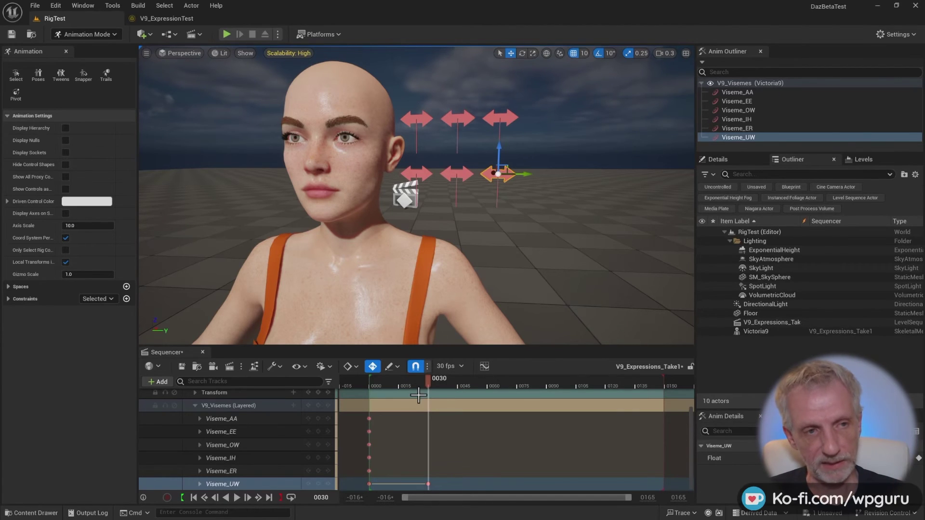
# Check how the Smile control moves in the V9_ExpressionTest rig, then return to the RigTest level.
pyautogui.click(173, 20)
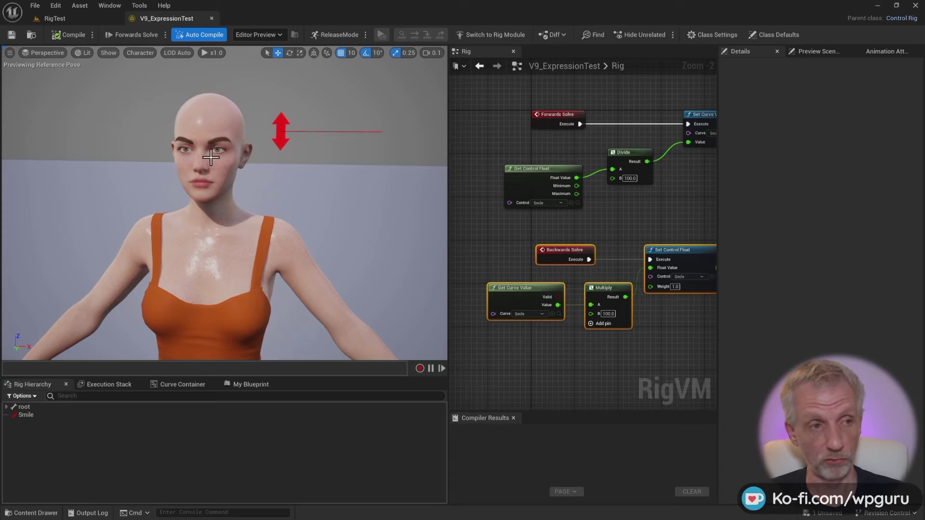
pyautogui.click(282, 133)
pyautogui.moveTo(300, 129)
pyautogui.mouseDown()
pyautogui.moveTo(401, 132)
pyautogui.moveTo(290, 129)
pyautogui.mouseUp()
pyautogui.click(89, 19)
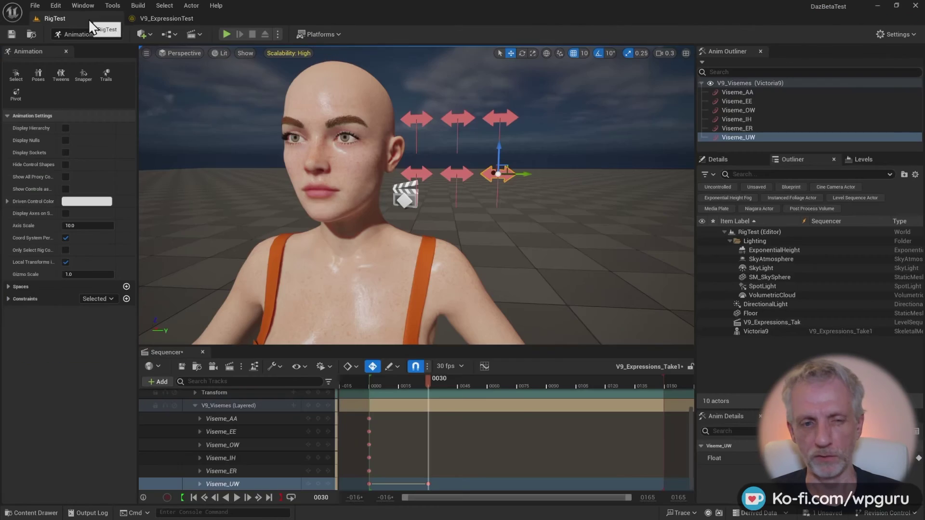
# Pull the Viseme_UW control to its extreme at frame 30, then reduce its value to about 1.0.
pyautogui.moveTo(500, 159); pyautogui.dragTo(505, 243)
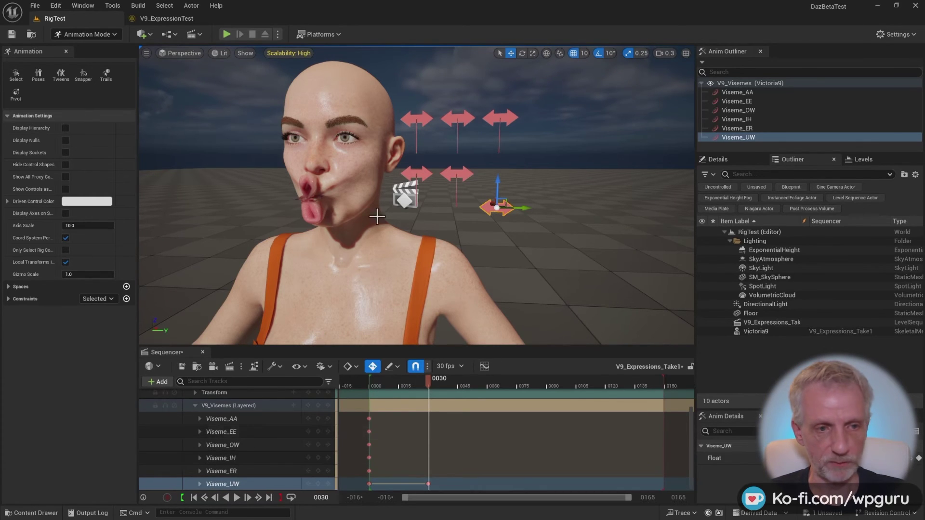
pyautogui.moveTo(361, 236)
pyautogui.mouseDown(button='right')
pyautogui.moveTo(362, 254)
pyautogui.moveTo(360, 229)
pyautogui.mouseUp(button='right')
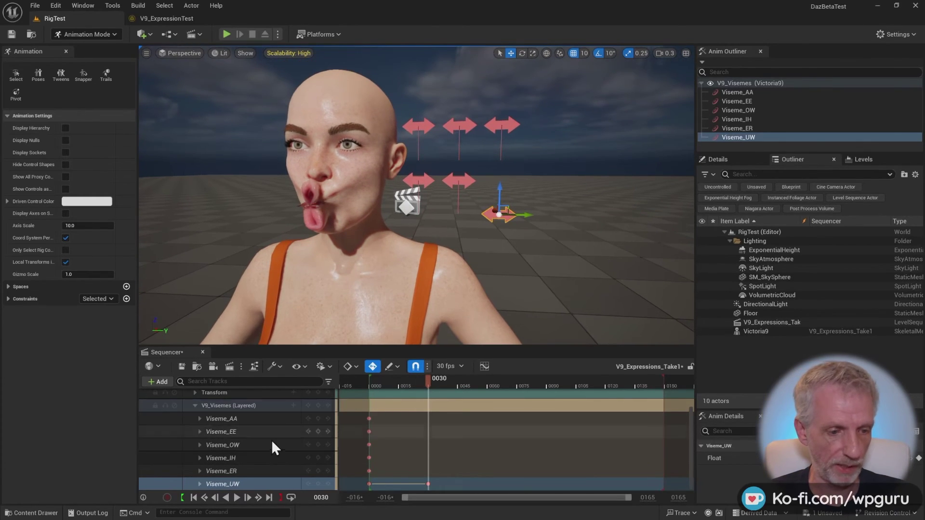
pyautogui.click(199, 484)
pyautogui.scroll(-1, 282, 430)
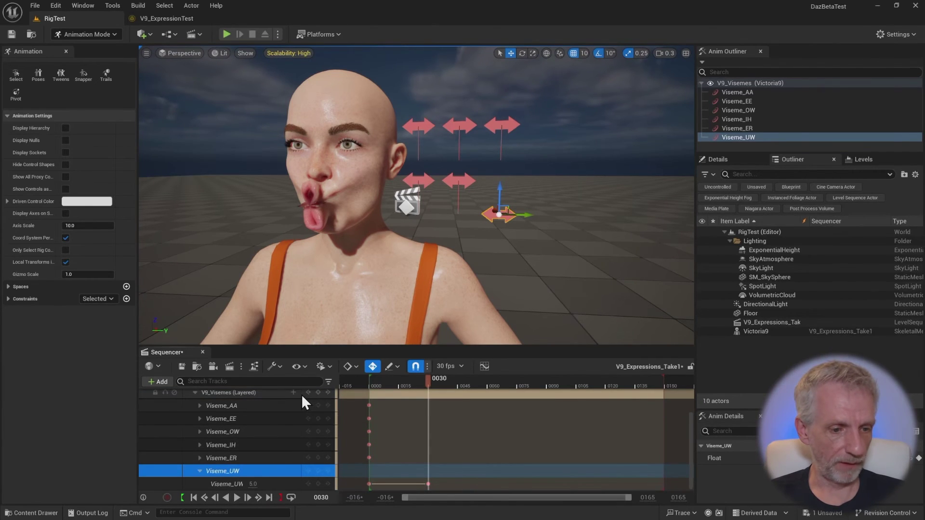
pyautogui.moveTo(252, 483); pyautogui.dragTo(230, 483)
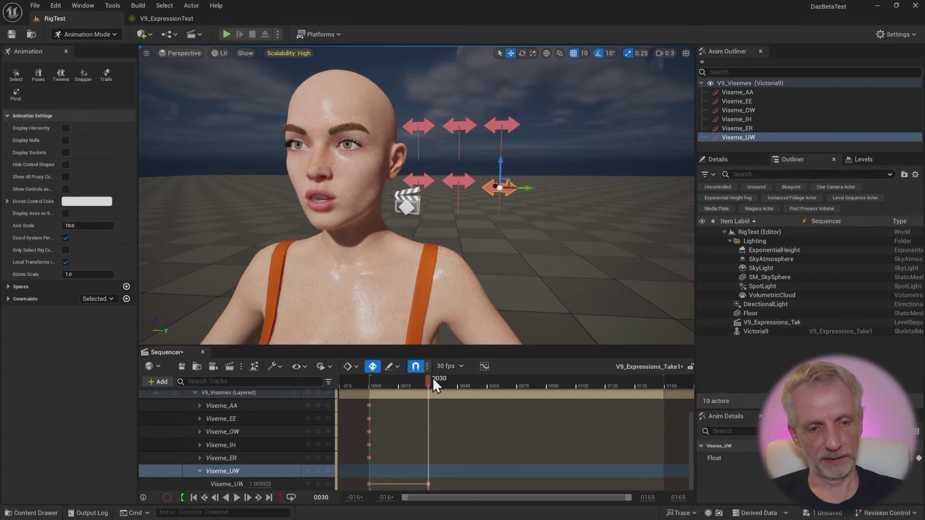
# Key Viseme_UW at 0 on frame 60, scrub back to frame 0 and collapse the V9_Visemes track.
pyautogui.moveTo(431, 377); pyautogui.dragTo(488, 402)
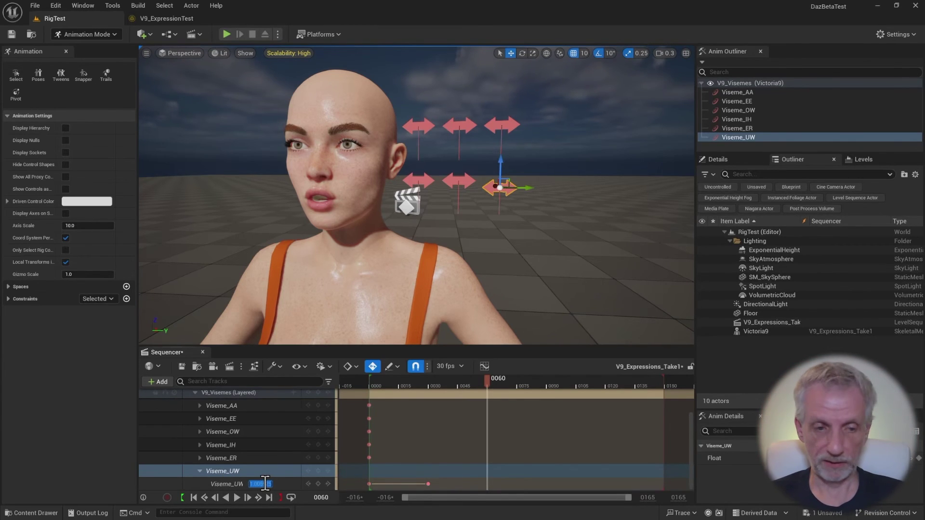
pyautogui.write('0')
pyautogui.press('Return')
pyautogui.moveTo(486, 385); pyautogui.dragTo(379, 388)
pyautogui.moveTo(473, 386); pyautogui.dragTo(344, 396)
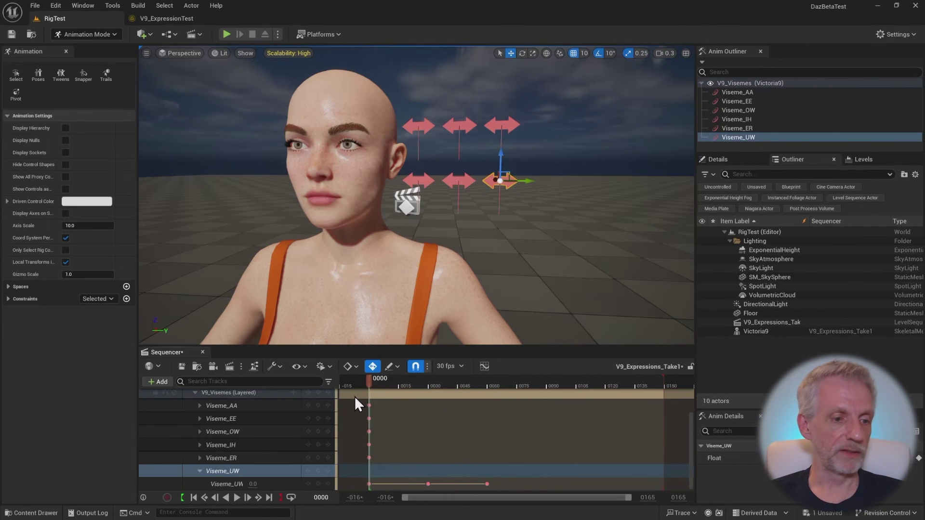
pyautogui.click(195, 392)
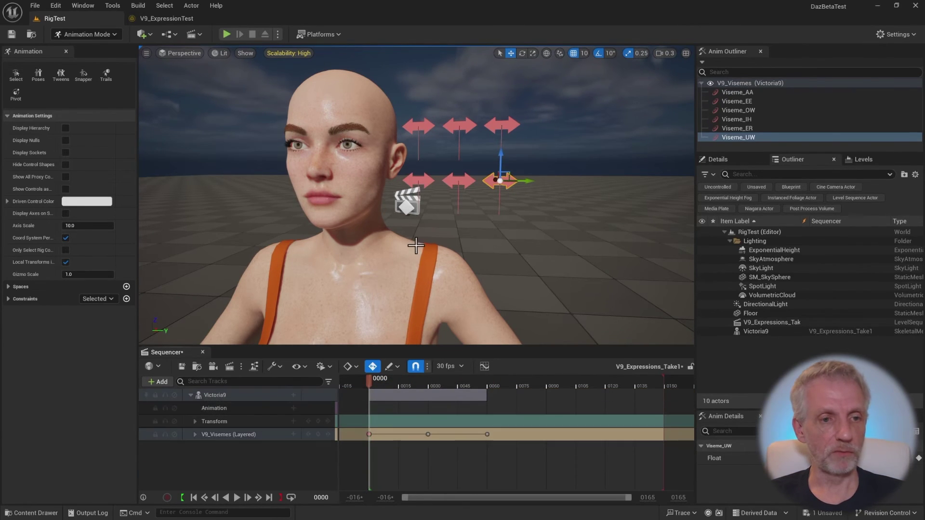
# Add the V9_Expressions control rig to the Victoria9 track as a second layered control rig.
pyautogui.keyDown('alt'); pyautogui.moveTo(354, 312); pyautogui.dragTo(405, 318); pyautogui.keyUp('alt')
pyautogui.moveTo(365, 207); pyautogui.dragTo(360, 207, button='middle')
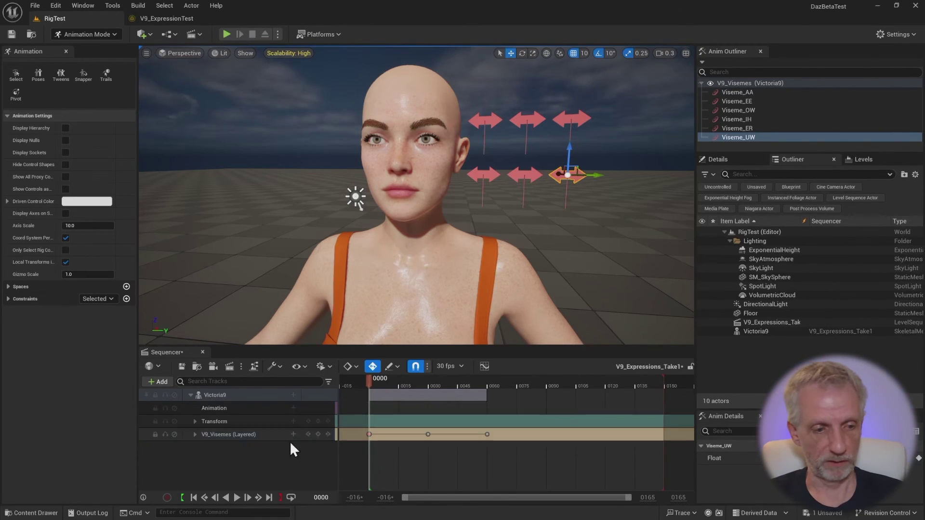
pyautogui.click(293, 395)
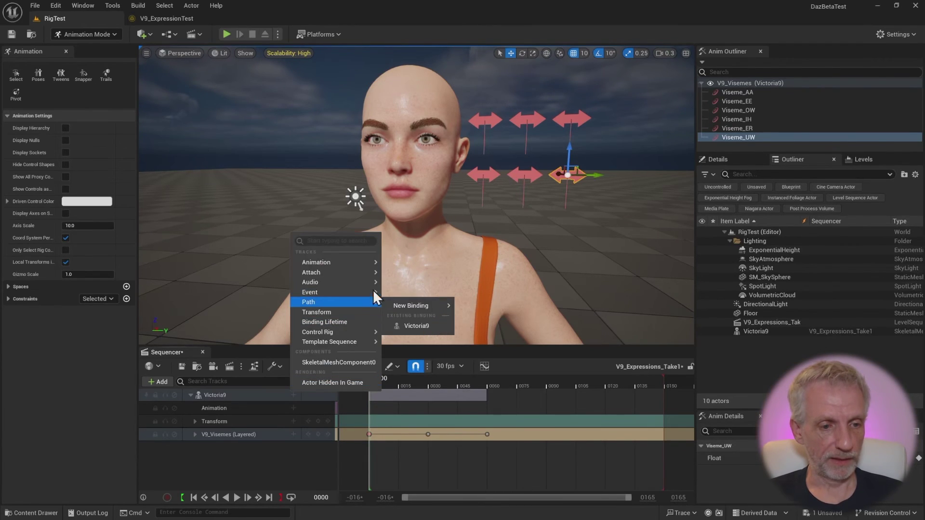
pyautogui.moveTo(345, 332)
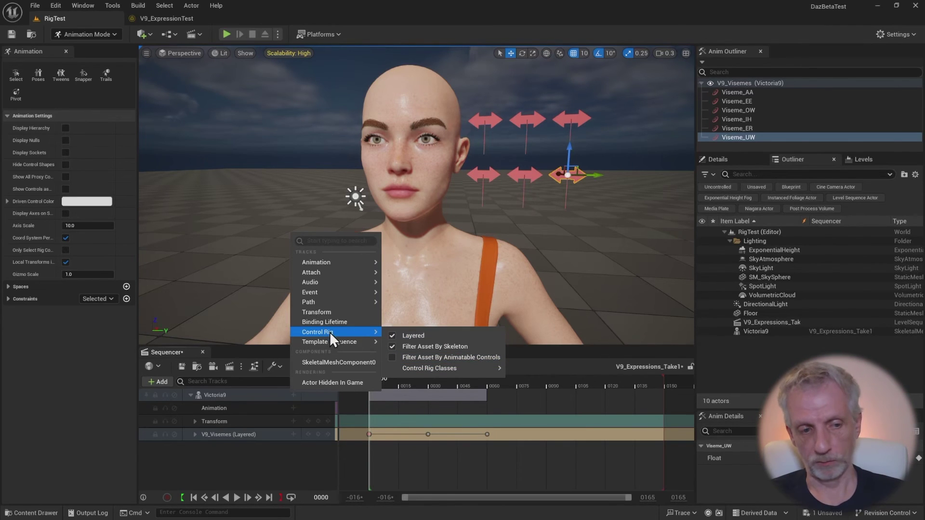
pyautogui.moveTo(440, 368)
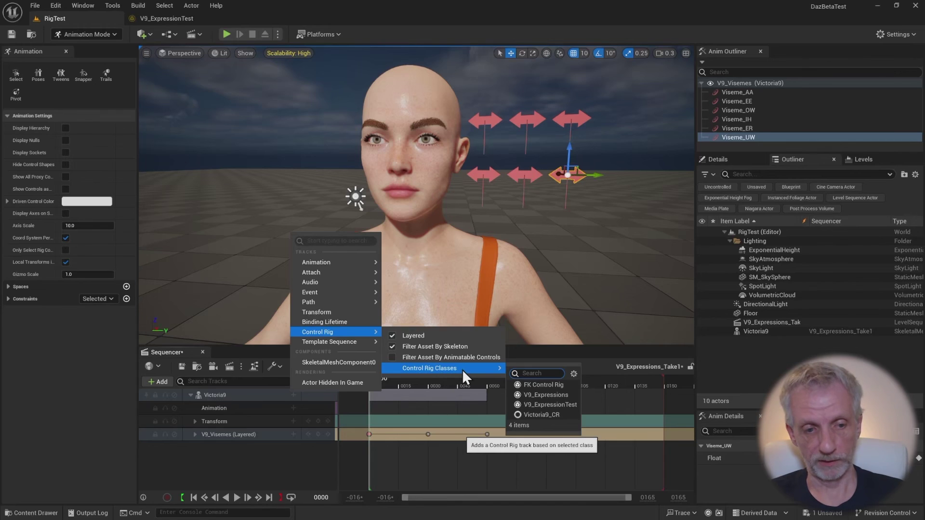
pyautogui.click(569, 396)
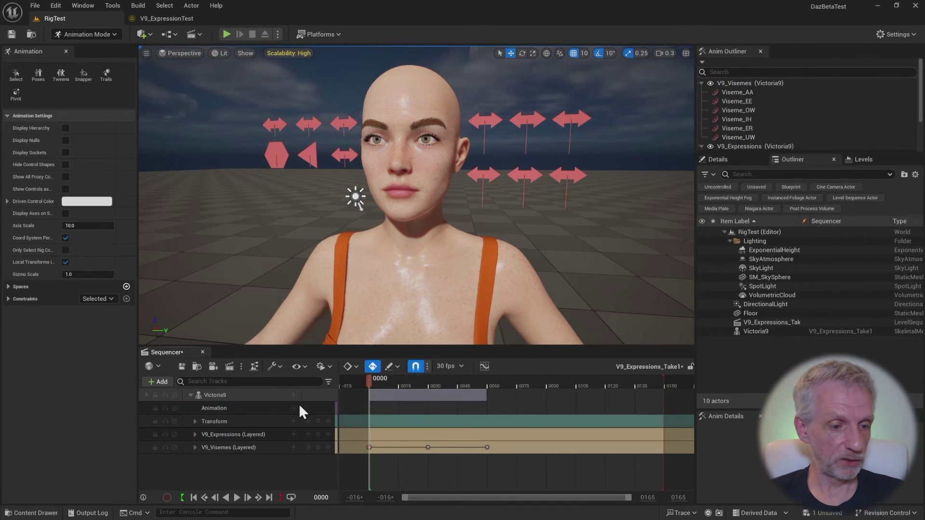
# Key all V9_Expressions controls at frame 0 and again at frame 60.
pyautogui.click(245, 431)
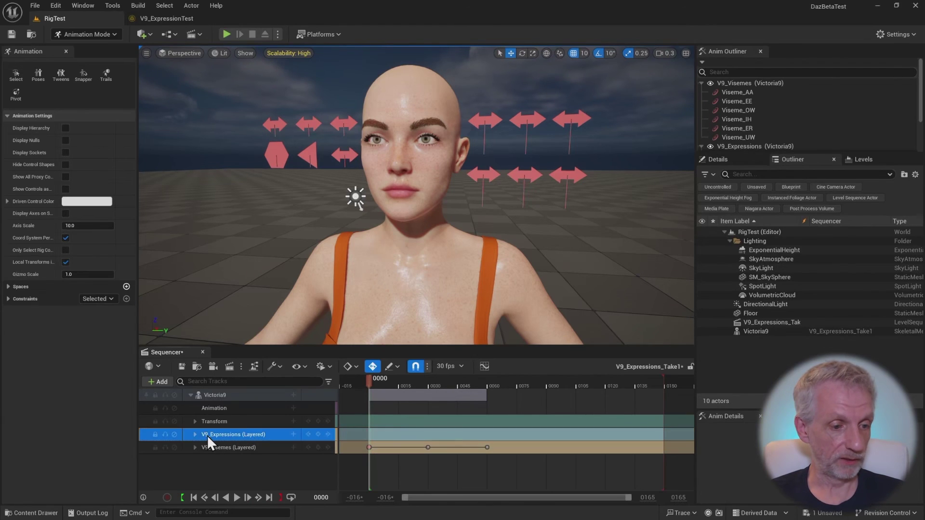
pyautogui.click(319, 434)
pyautogui.moveTo(371, 379); pyautogui.dragTo(482, 380)
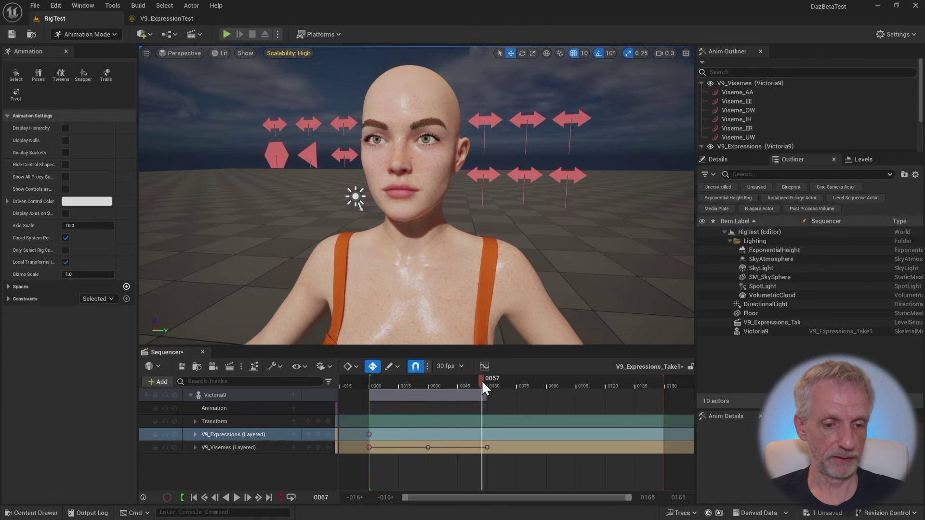
pyautogui.click(318, 435)
# At frame 90, pull the hexagonal Expression Trying control down to key the expression.
pyautogui.moveTo(488, 380); pyautogui.dragTo(544, 385)
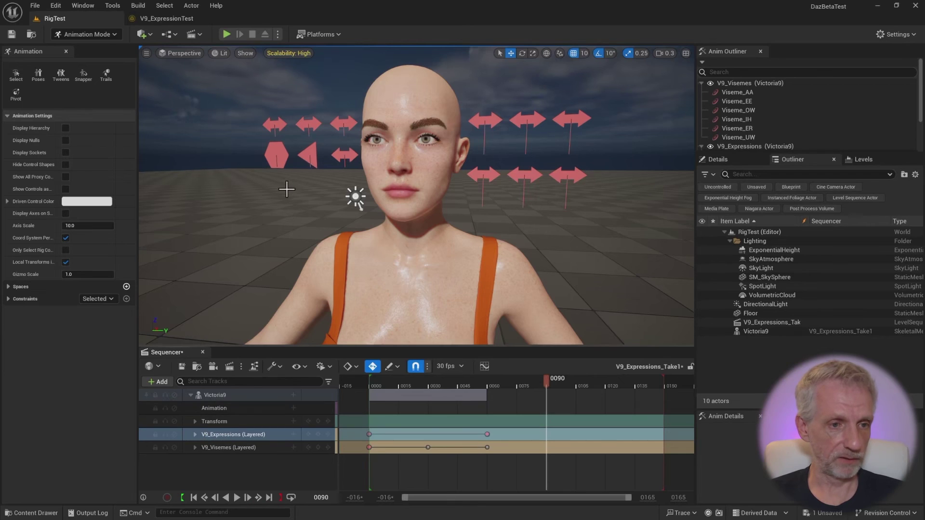
pyautogui.press('w')
pyautogui.moveTo(286, 188); pyautogui.dragTo(289, 193, button='right')
pyautogui.scroll(-1, 285, 188)
pyautogui.press('a')
pyautogui.click(323, 216)
pyautogui.moveTo(307, 174); pyautogui.dragTo(311, 223)
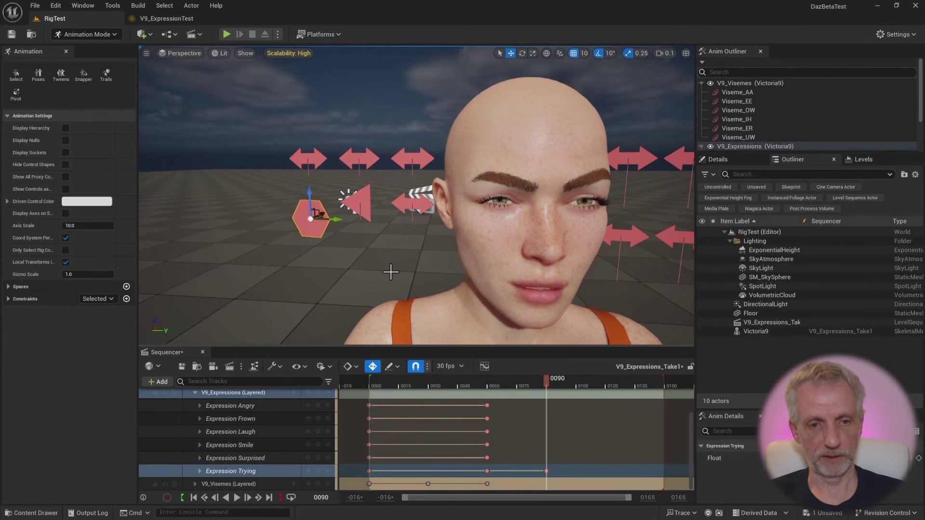
# Key Expression Trying back at its neutral position on frame 105 and collapse the V9_Expressions track.
pyautogui.press('d')
pyautogui.moveTo(389, 273); pyautogui.dragTo(363, 268, button='right')
pyautogui.moveTo(541, 383); pyautogui.dragTo(576, 389)
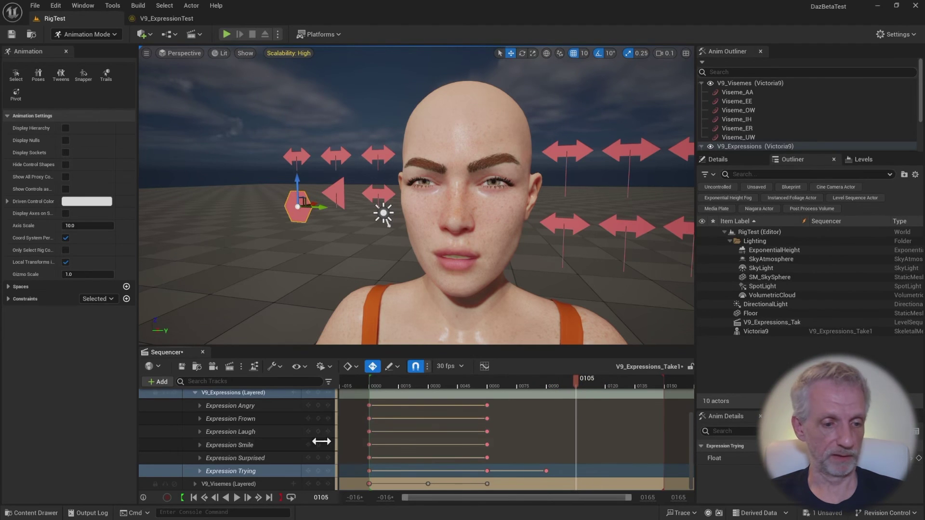
pyautogui.click(195, 394)
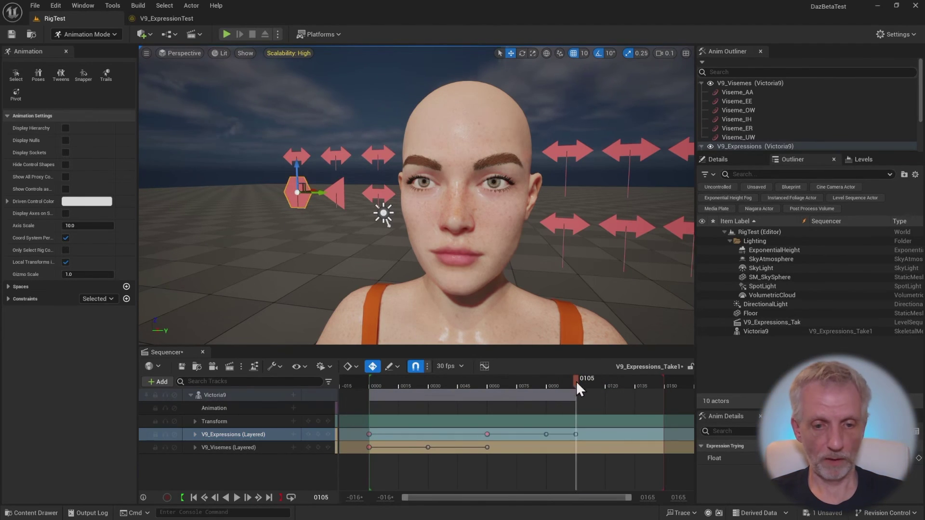
# At frame 128, key Expression Surprised at neutral and pull the Expression Smile control down into a broad smile.
pyautogui.click(339, 192)
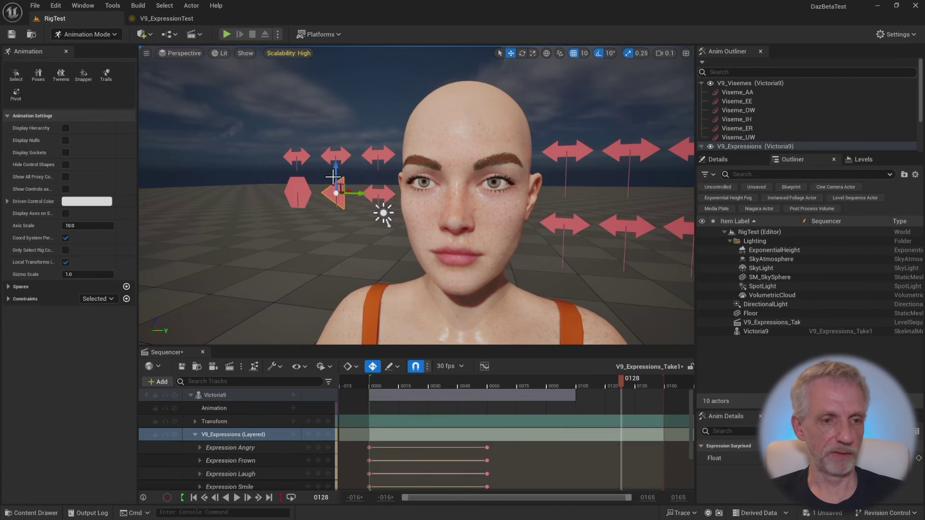
pyautogui.moveTo(339, 192); pyautogui.dragTo(333, 223)
pyautogui.moveTo(333, 170); pyautogui.dragTo(333, 156)
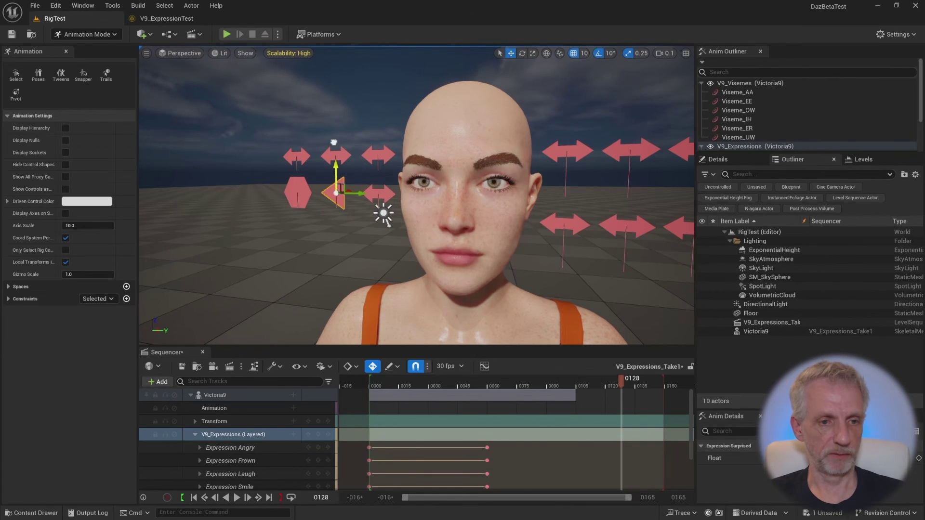
pyautogui.click(379, 193)
pyautogui.moveTo(378, 205); pyautogui.dragTo(376, 218)
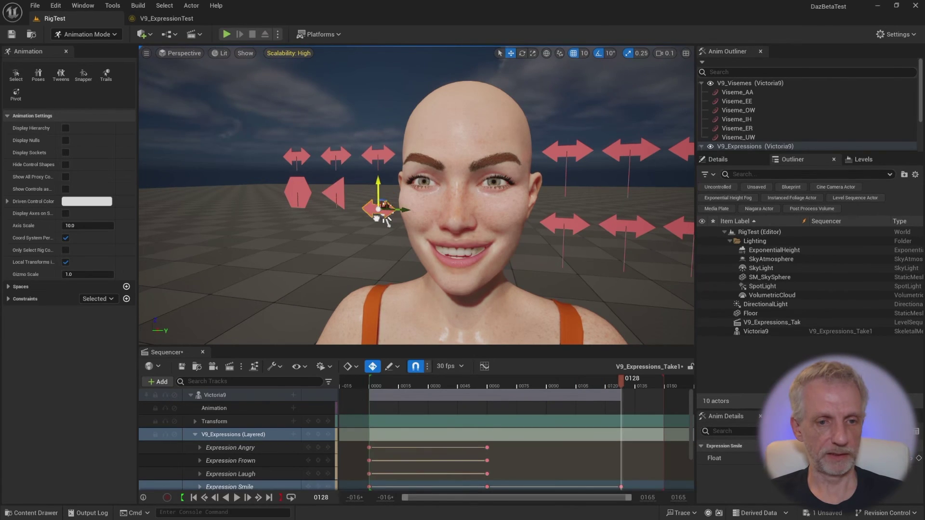
# Pull the Viseme_AA control down at frame 128, then lower its value for a more moderate mouth opening.
pyautogui.click(580, 149)
pyautogui.moveTo(567, 166); pyautogui.dragTo(571, 226)
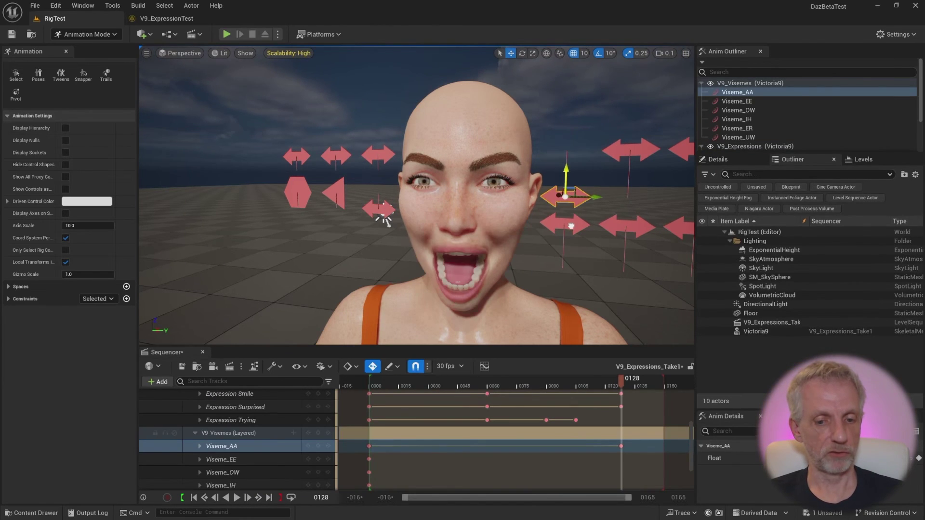
pyautogui.click(201, 446)
pyautogui.moveTo(265, 461); pyautogui.dragTo(234, 459)
# Collapse the Victoria9 track, end the playback range at frame 127 and play the sequence.
pyautogui.moveTo(622, 383); pyautogui.dragTo(359, 383)
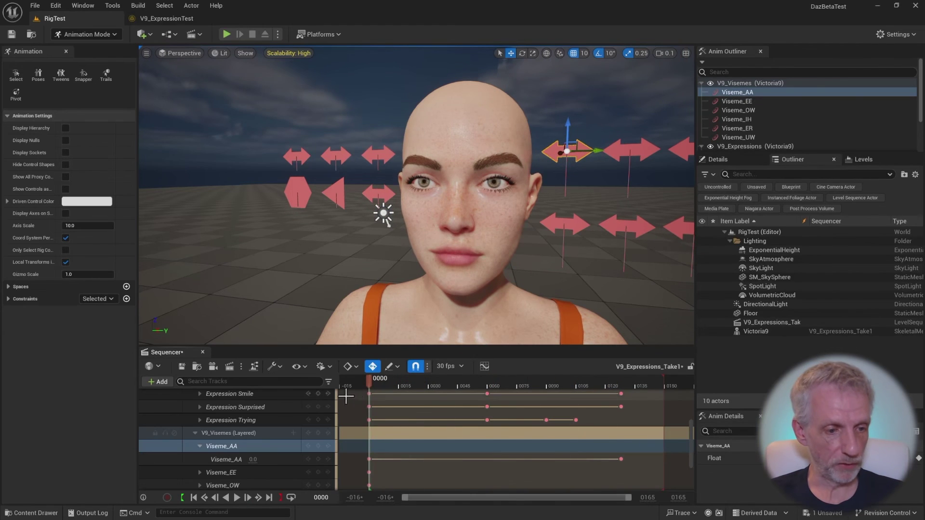
pyautogui.scroll(5, 205, 422)
pyautogui.click(195, 434)
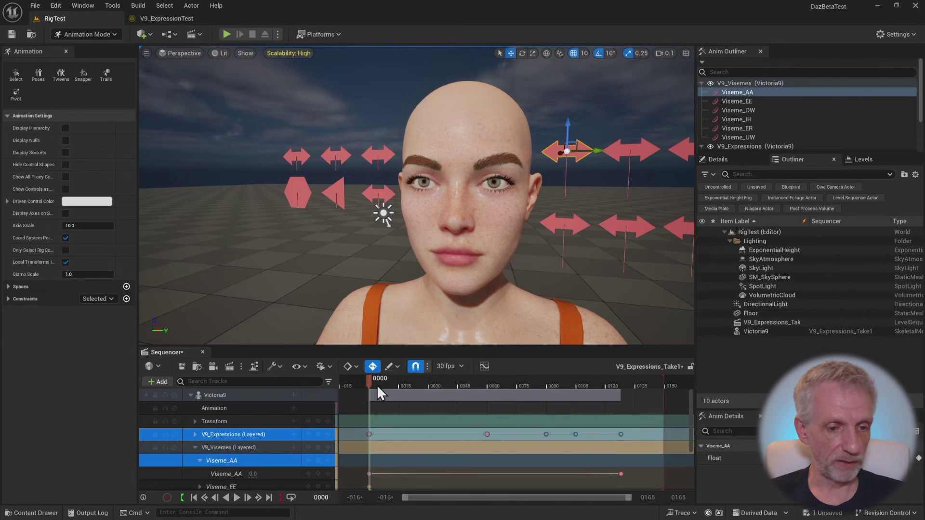
pyautogui.click(190, 394)
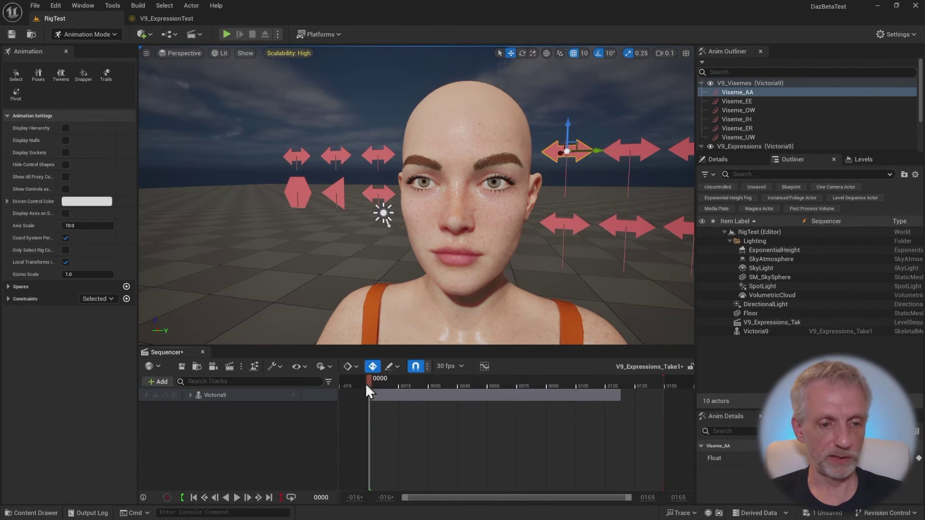
pyautogui.moveTo(367, 383); pyautogui.dragTo(619, 381)
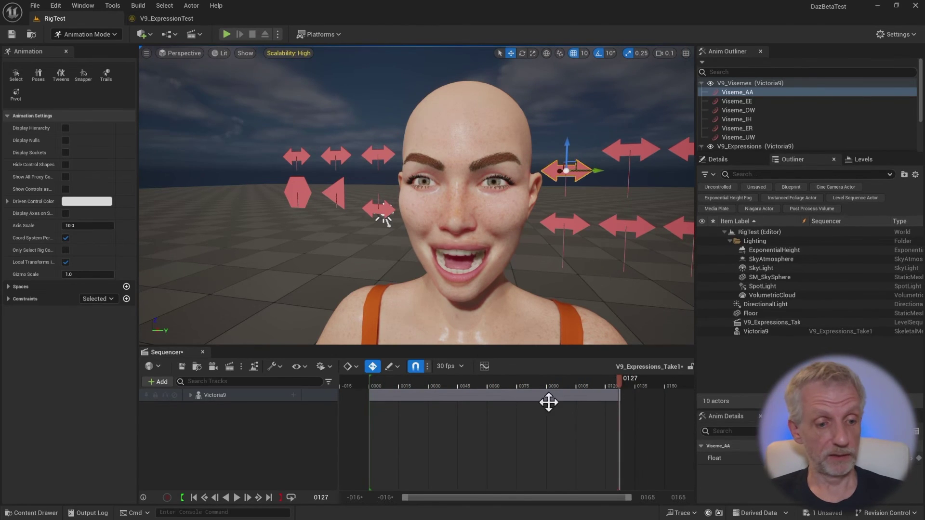
pyautogui.click(237, 497)
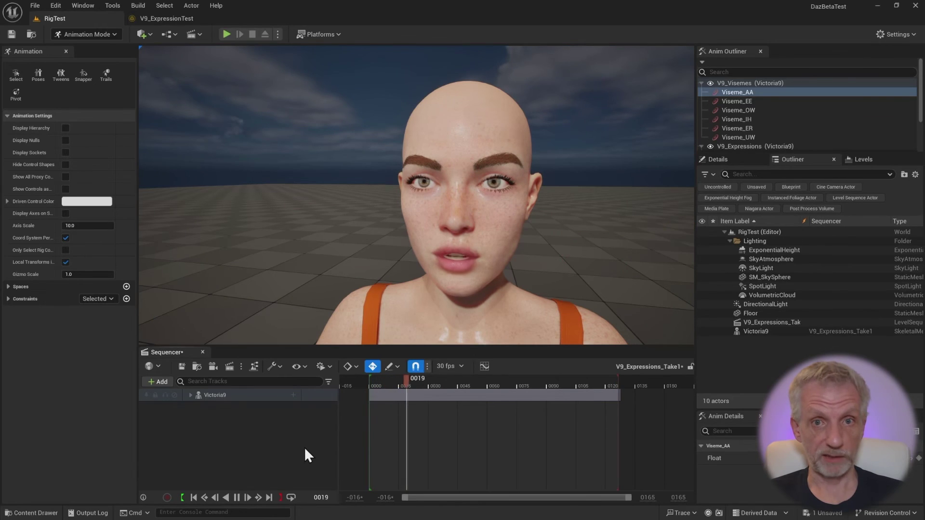